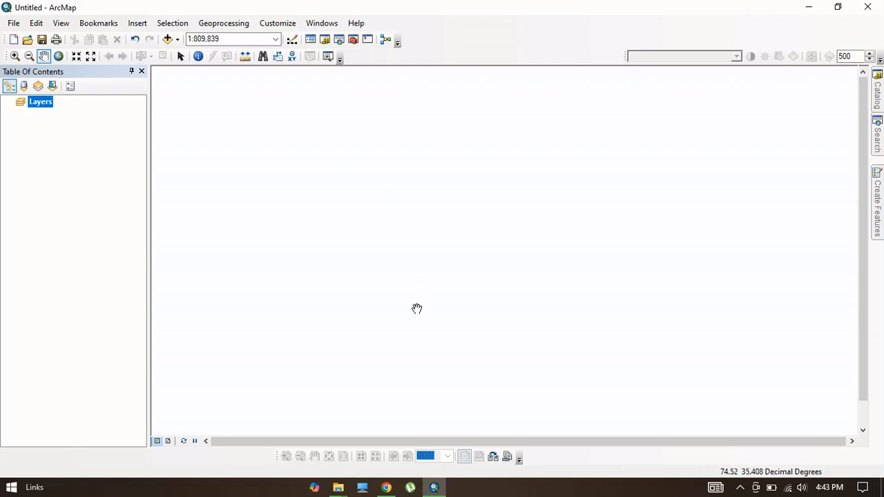
- Switch to the EarthExplorer page in Chrome and set the search polygon to the current map extent
left_click(386, 487)
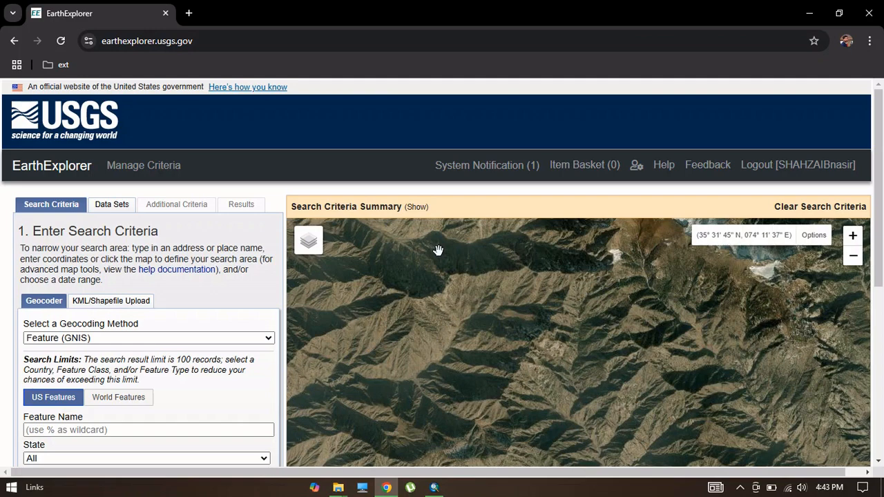
scroll(214, 310, "down", 3)
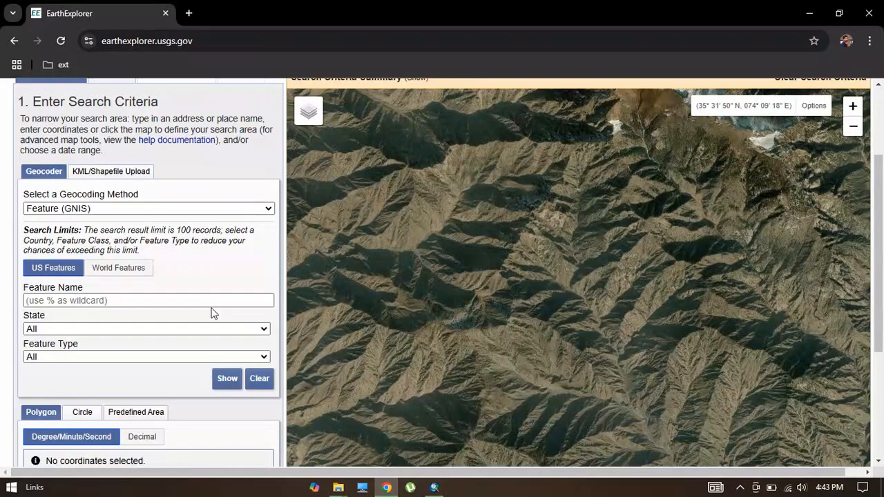
left_click_drag(657, 218, 625, 279)
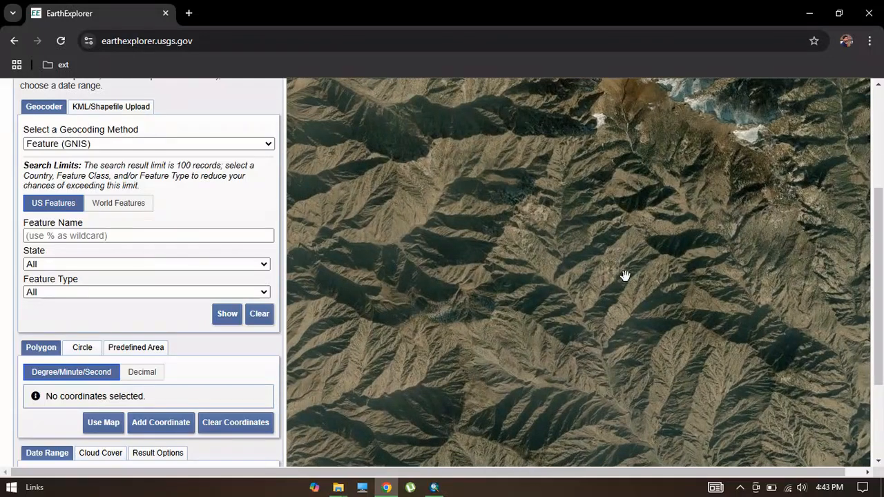
left_click(110, 422)
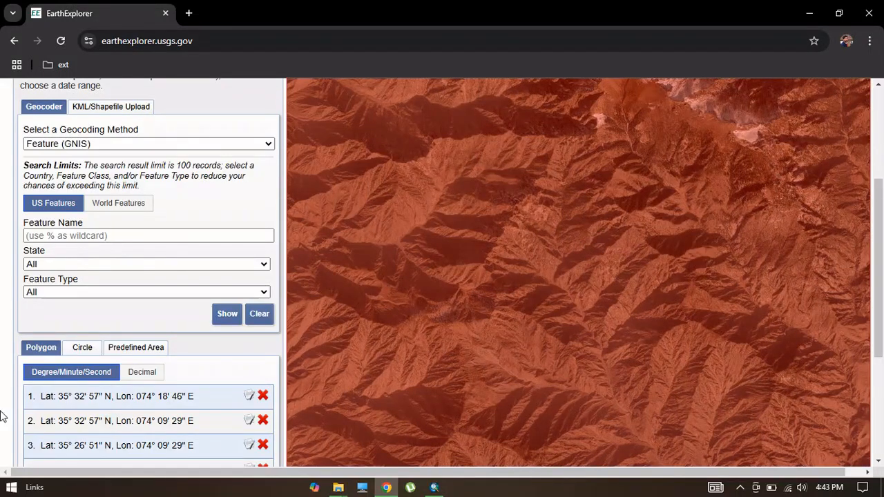
- Open the data set selection and choose SRTM 1 Arc-Second Global from the Digital Elevation SRTM group
scroll(107, 292, "down", 1)
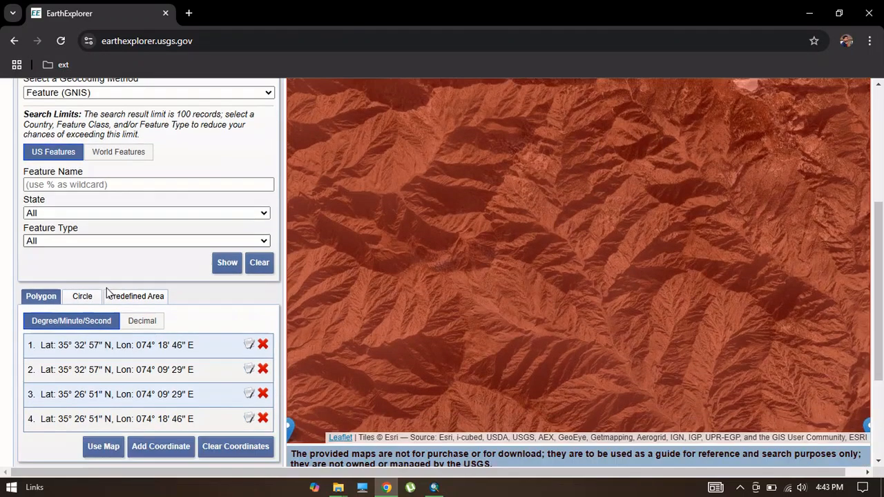
scroll(107, 292, "down", 1)
scroll(106, 290, "down", 1)
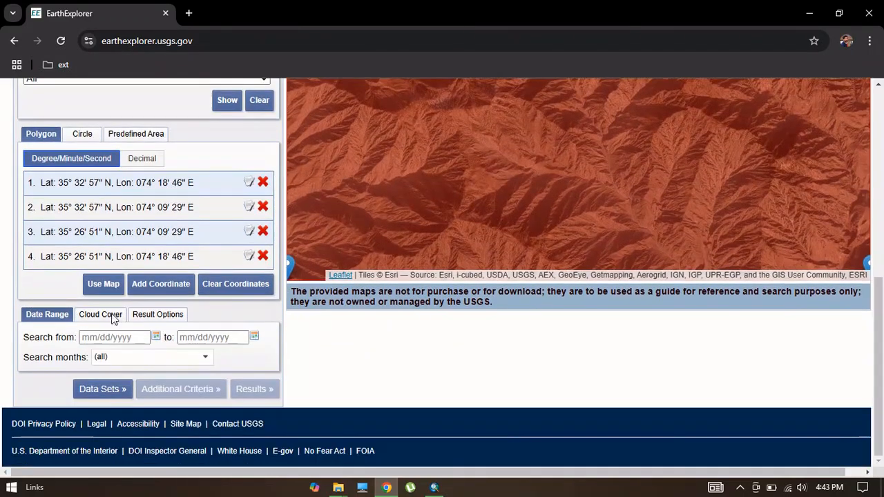
left_click(111, 387)
scroll(133, 271, "up", 2)
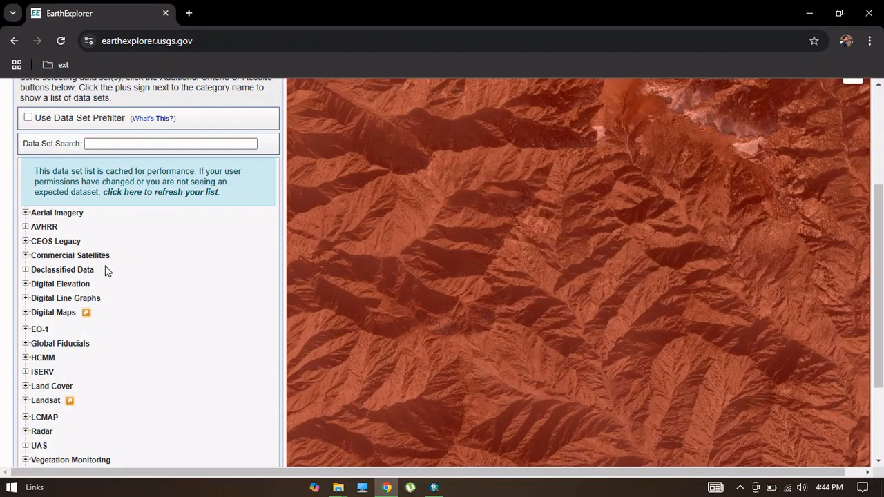
left_click(25, 284)
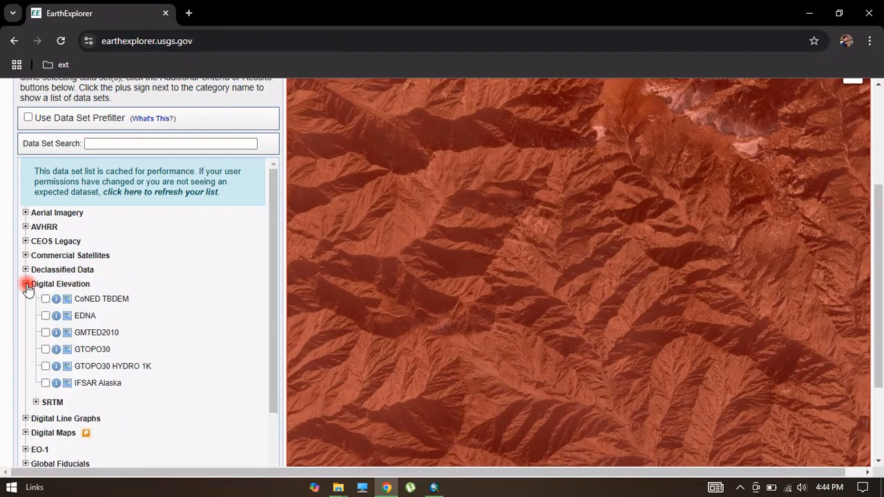
scroll(38, 324, "down", 1)
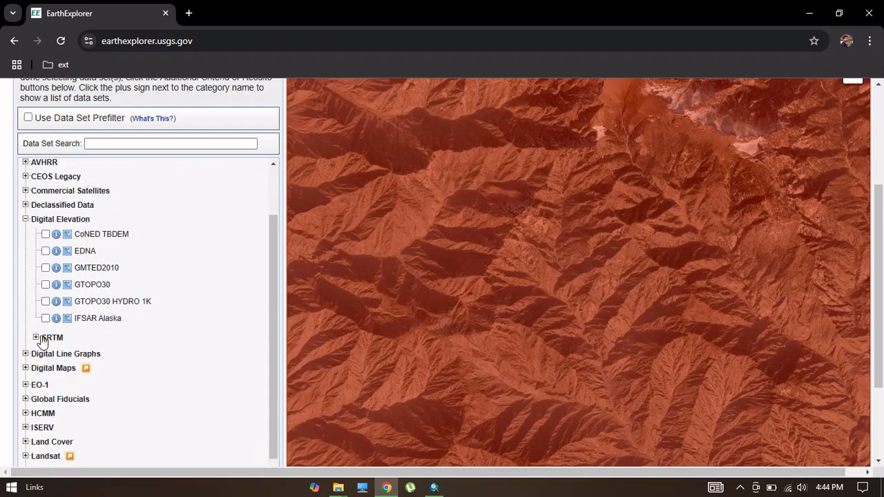
left_click(41, 337)
scroll(173, 291, "down", 1)
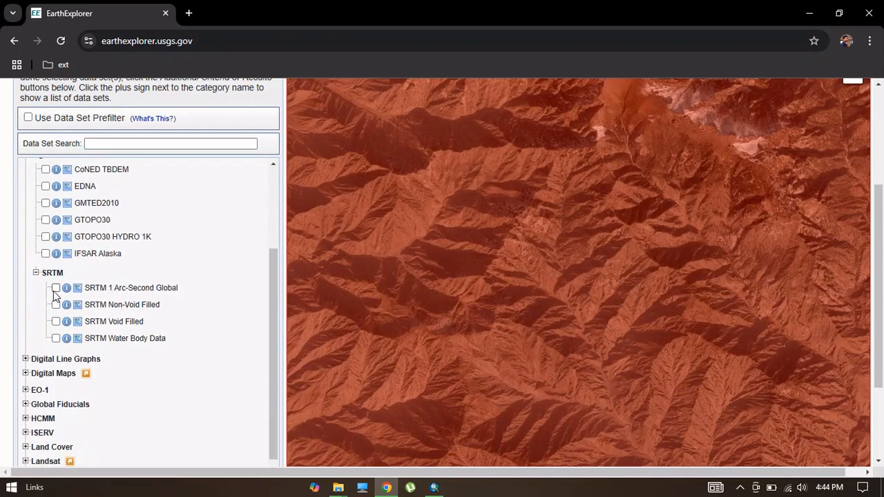
left_click(56, 288)
- Show the search results and download the SRTM1N35E074V3 scene as GeoTIFF 1 Arc-second
scroll(178, 281, "down", 1)
scroll(183, 345, "down", 2)
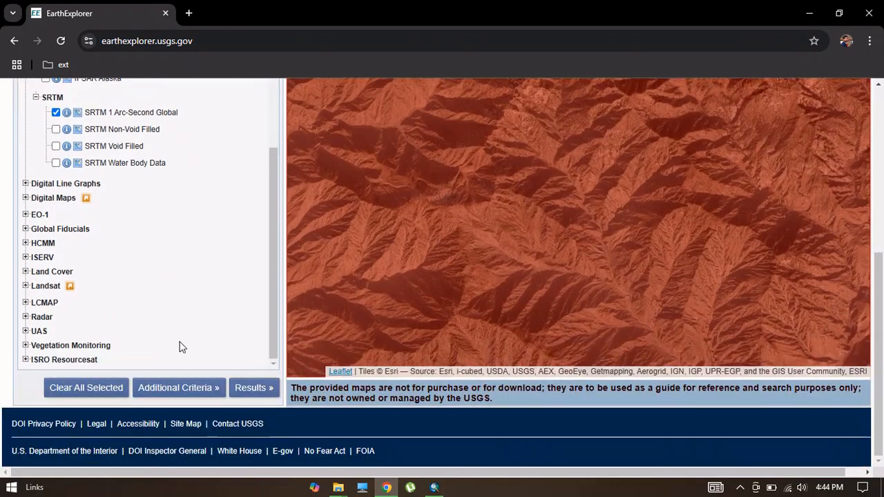
left_click(243, 392)
scroll(195, 301, "up", 2)
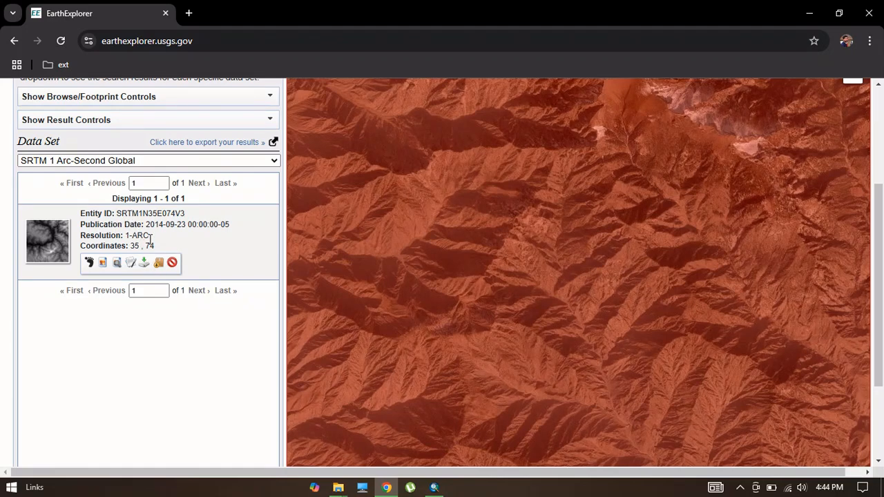
left_click(143, 263)
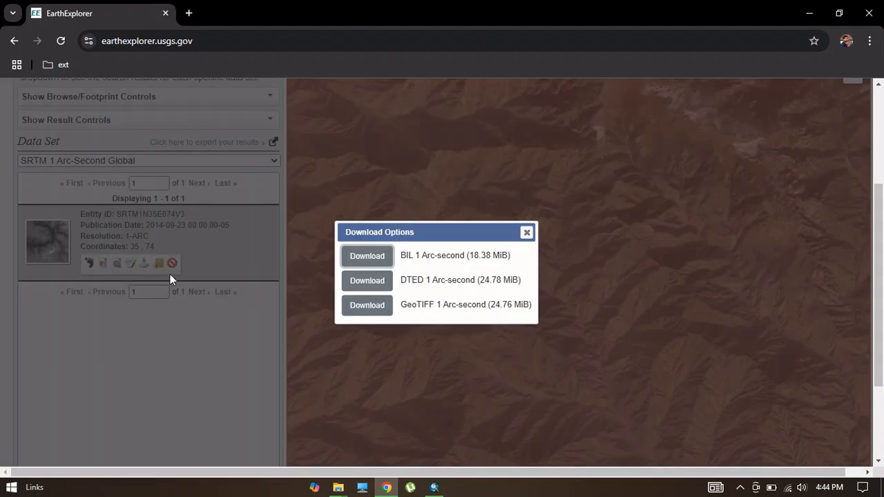
left_click(373, 307)
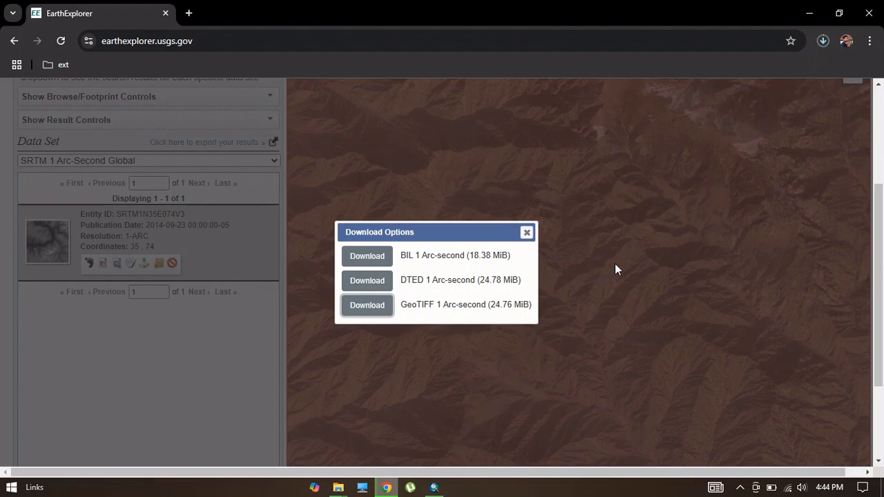
- Switch to ArcMap and add the raster n35_e074_1arc_v3.tif from F:\Tutorials to the map
mouse_move(438, 492)
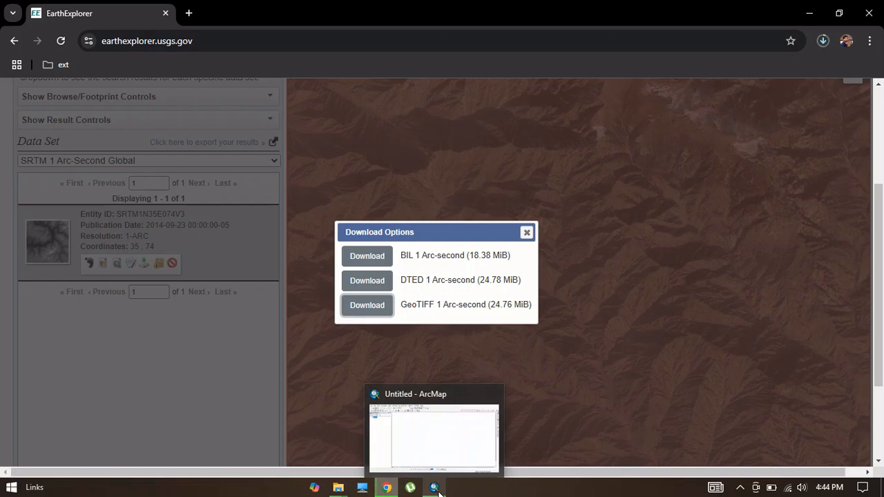
left_click(438, 492)
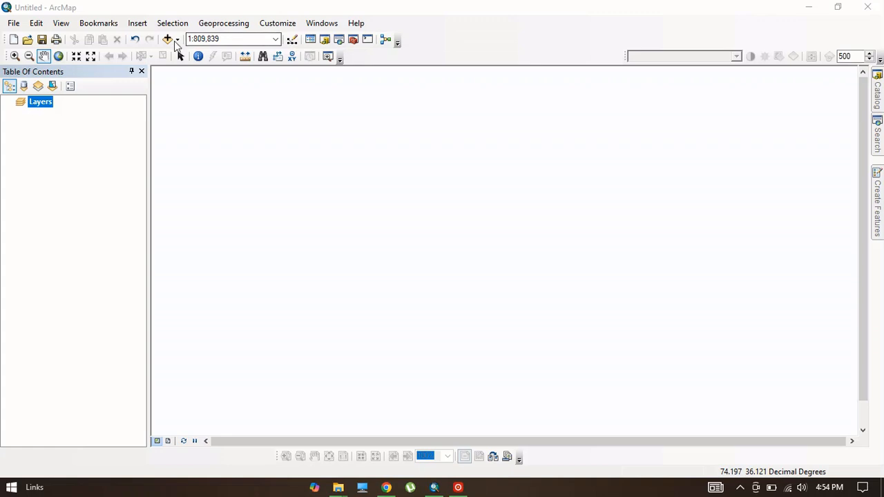
left_click(168, 39)
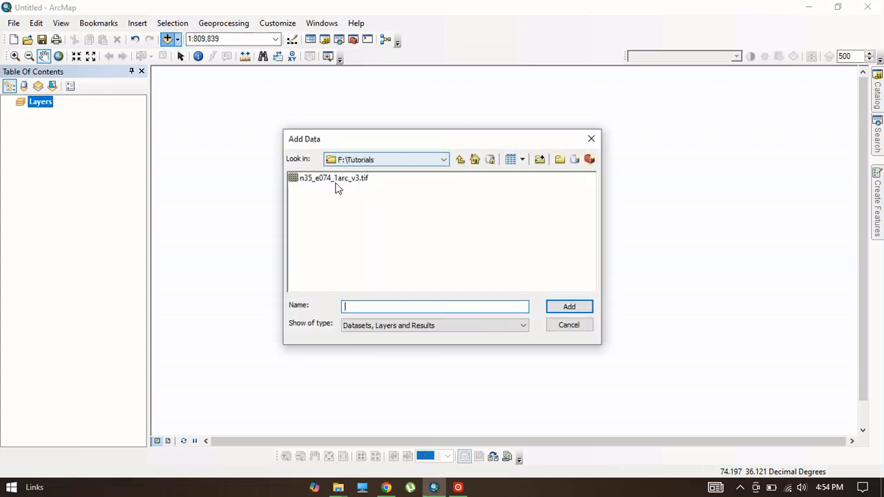
left_click(366, 180)
left_click(566, 308)
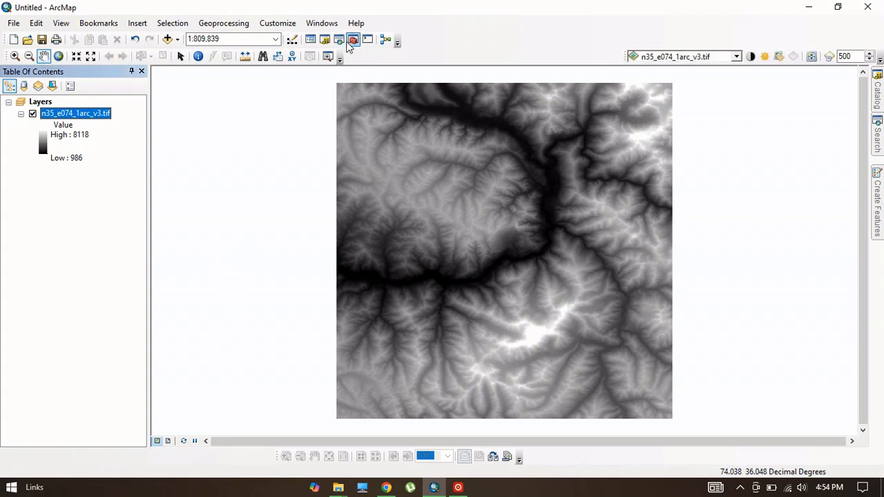
- Examine the Hydrology toolset under Spatial Analyst Tools in ArcToolbox
left_click(352, 40)
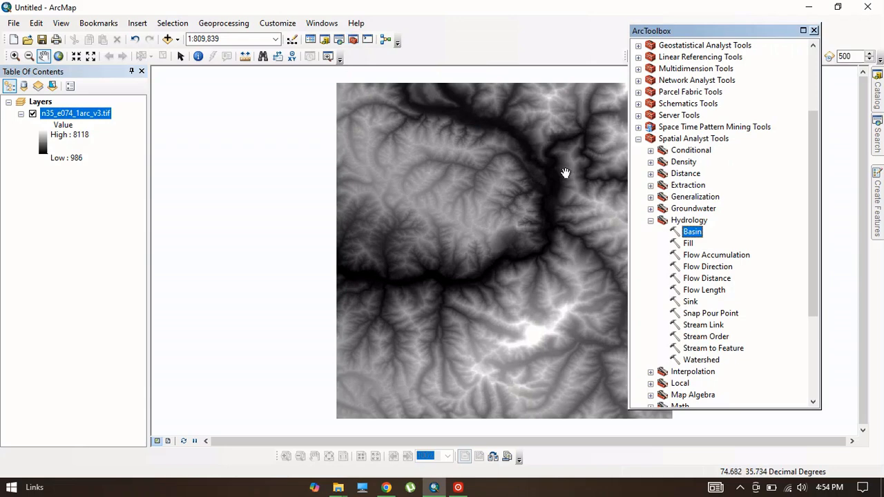
left_click(687, 220)
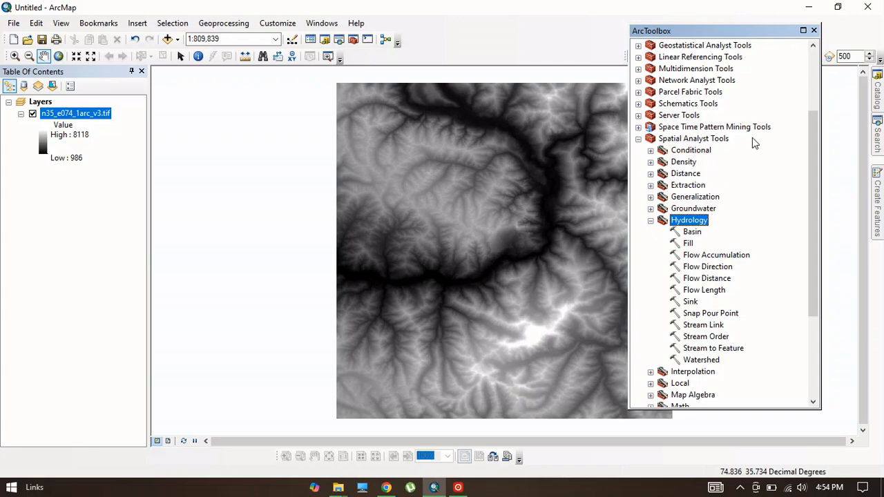
left_click(814, 31)
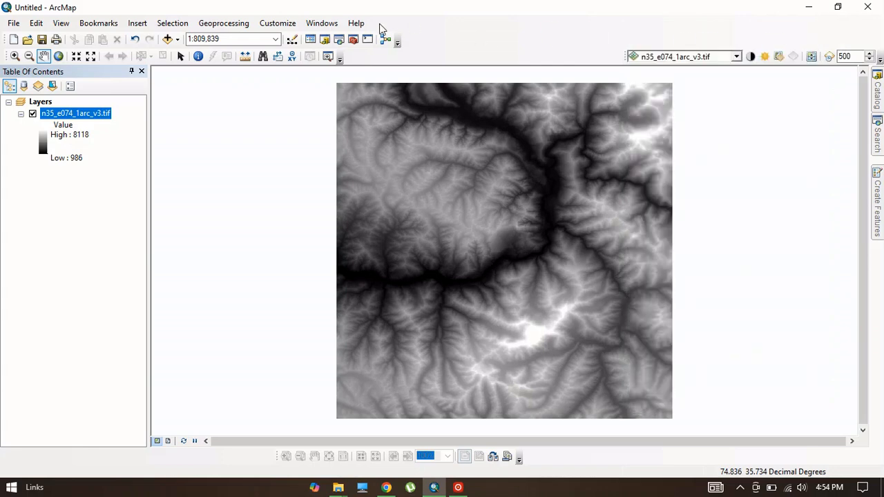
- Search the geoprocessing tools for "fill", replacing the previous search text
left_click(339, 39)
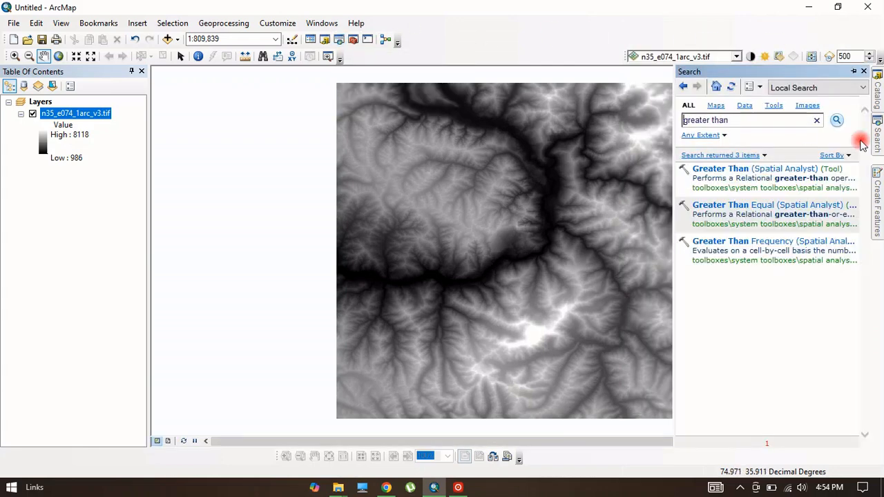
left_click(747, 120)
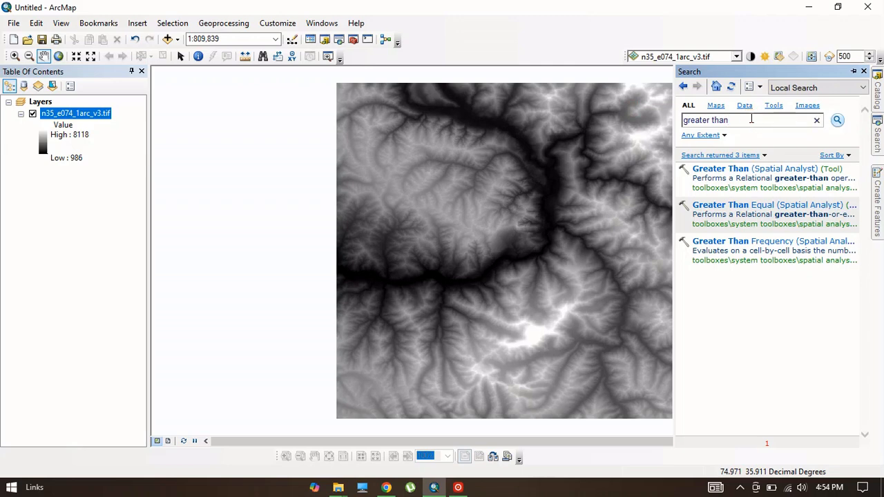
key("BackSpace")
key("BackSpace")
key("BackSpace")
key("BackSpace")
key("BackSpace")
key("BackSpace")
key("BackSpace")
key("BackSpace")
key("BackSpace")
key("Return")
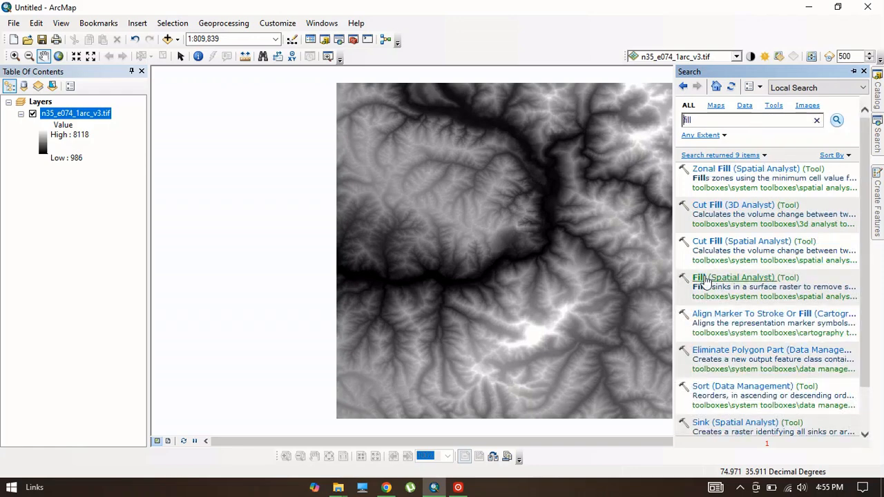
- Run the Spatial Analyst Fill tool on n35_e074_1arc_v3.tif with the default output, and hide the original DEM layer
right_click(704, 279)
left_click(705, 278)
left_click(705, 279)
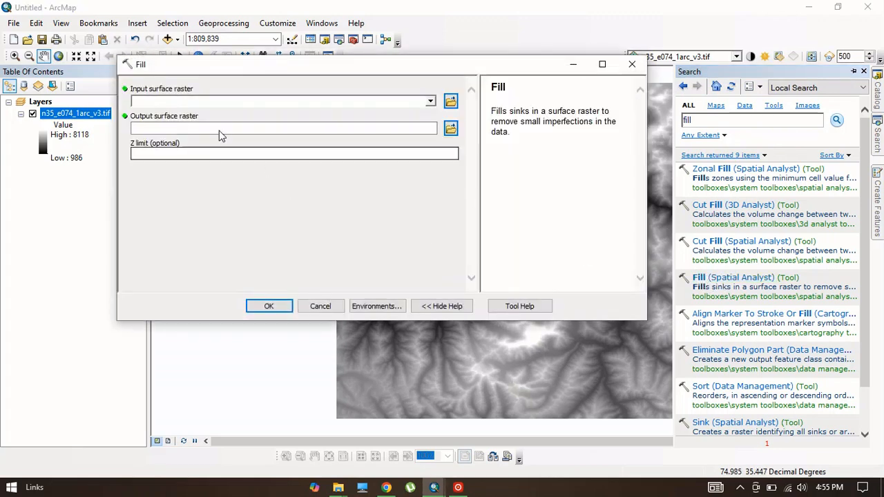
left_click(430, 102)
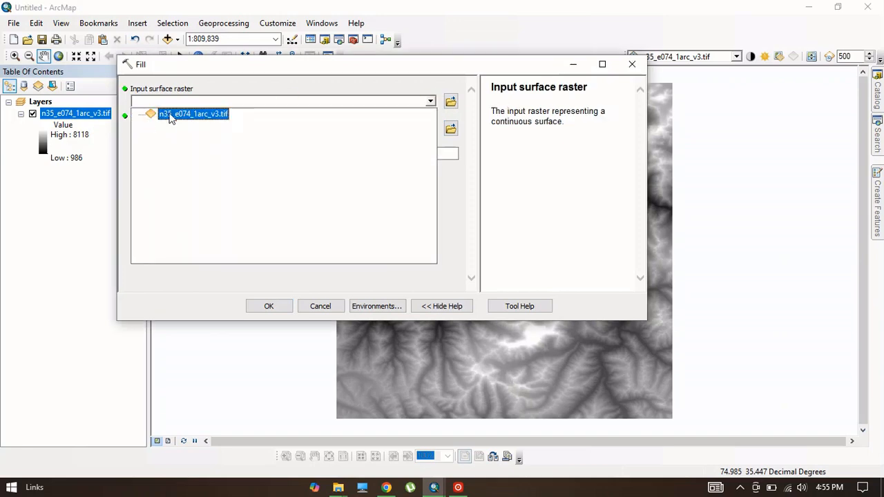
left_click(172, 118)
left_click(271, 307)
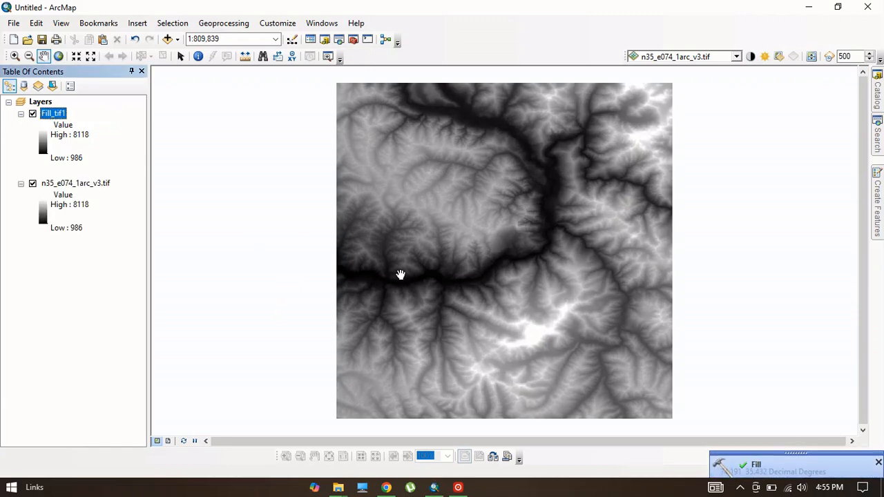
left_click_drag(400, 275, 382, 270)
left_click(33, 183)
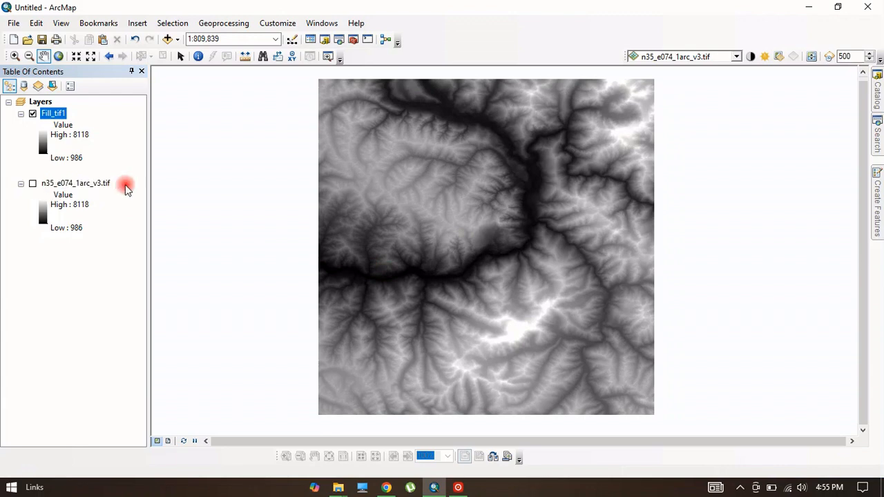
- Search the geoprocessing tools for "flow direction" and open the Spatial Analyst Flow Direction tool
left_click(876, 135)
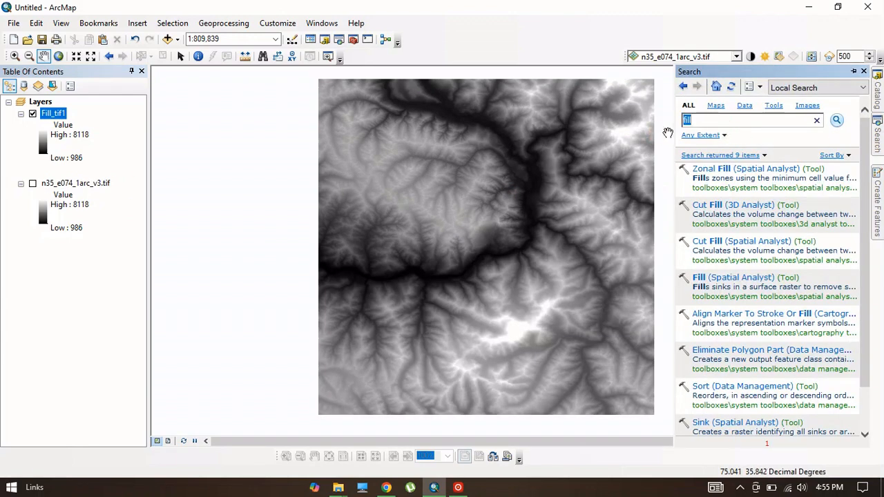
type("flow direction")
key("Return")
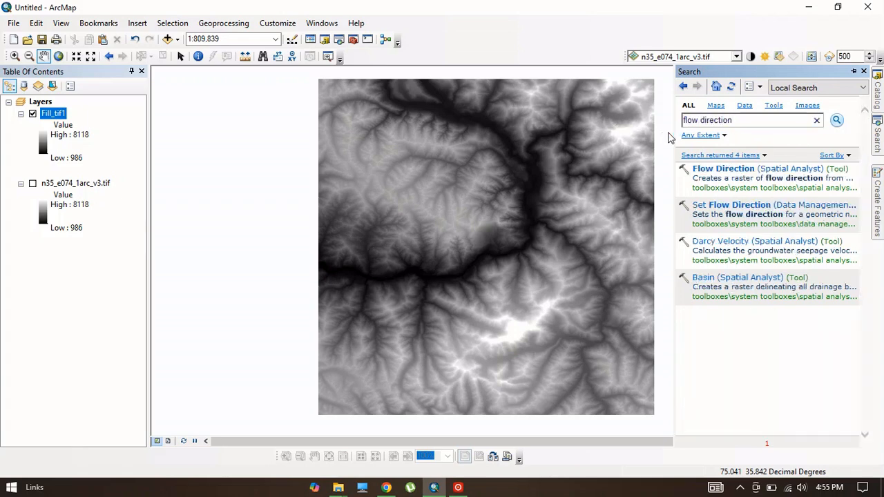
left_click(718, 170)
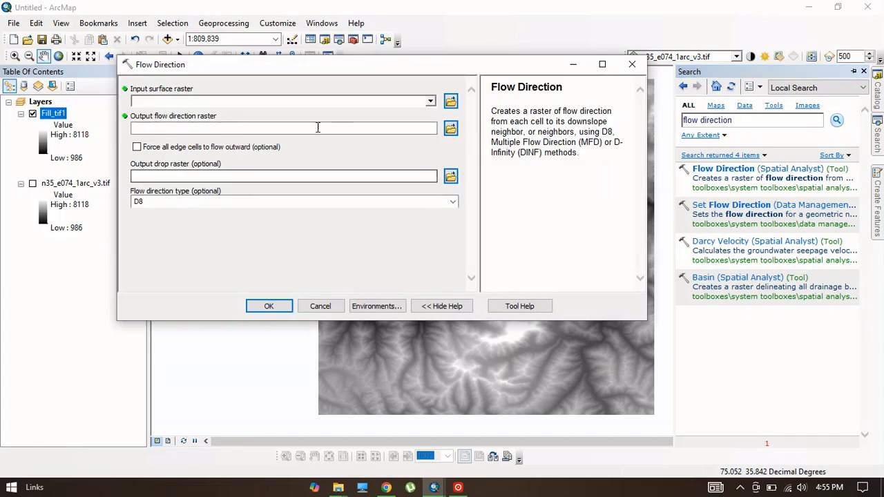
- Run Flow Direction on Fill_tif1 with the default output and D8 type, and hide the Fill_tif1 layer
left_click(431, 101)
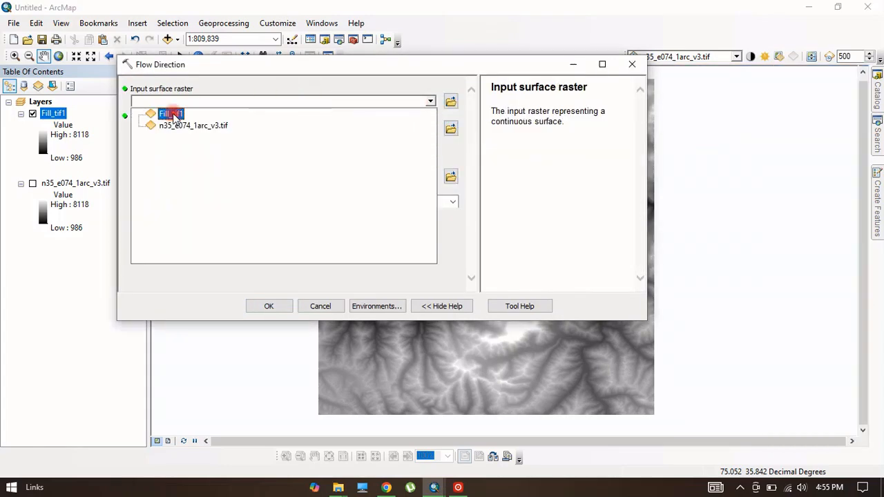
left_click(171, 115)
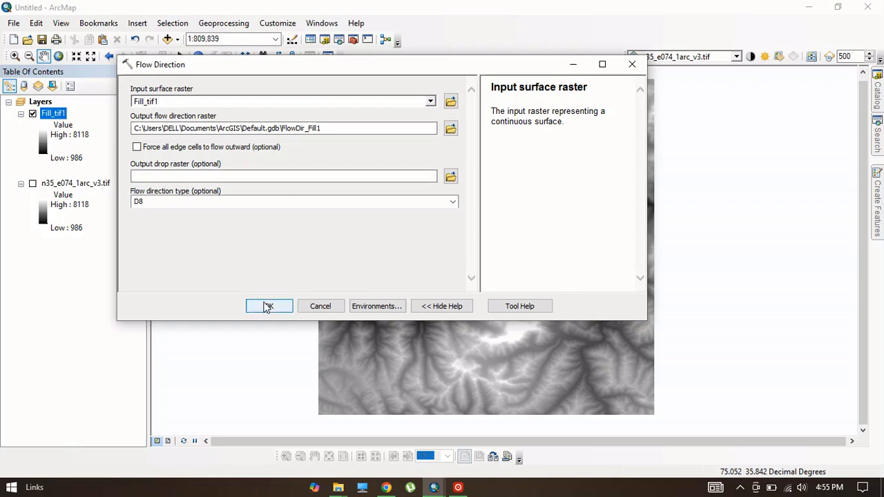
left_click(267, 307)
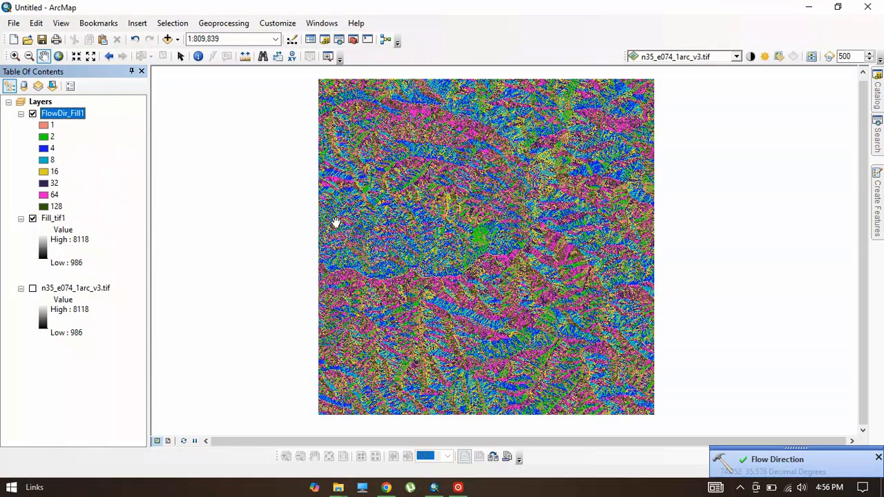
left_click(32, 219)
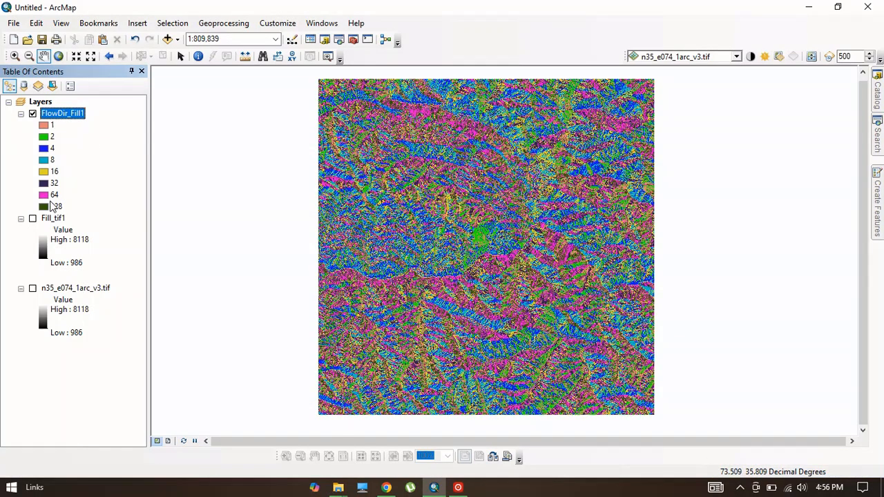
- Search the geoprocessing tools for "flow accumulation" and open the Spatial Analyst Flow Accumulation tool
left_click(877, 132)
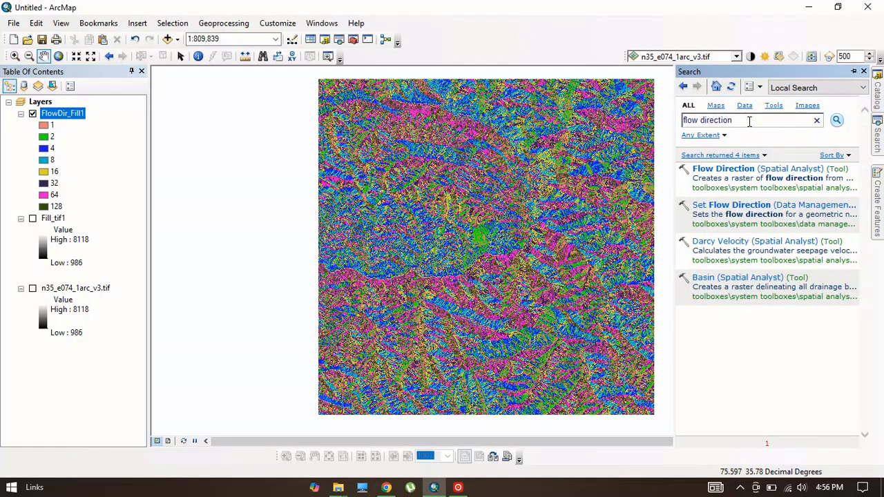
left_click(749, 121)
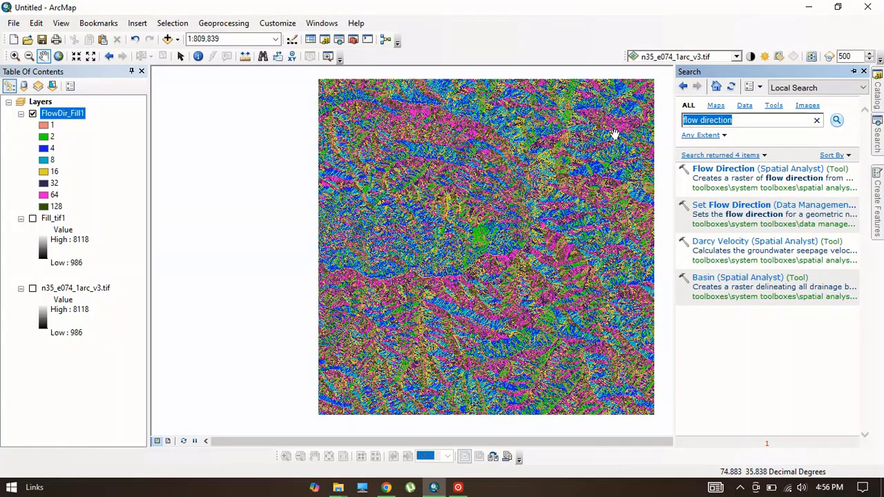
type("flow accumula")
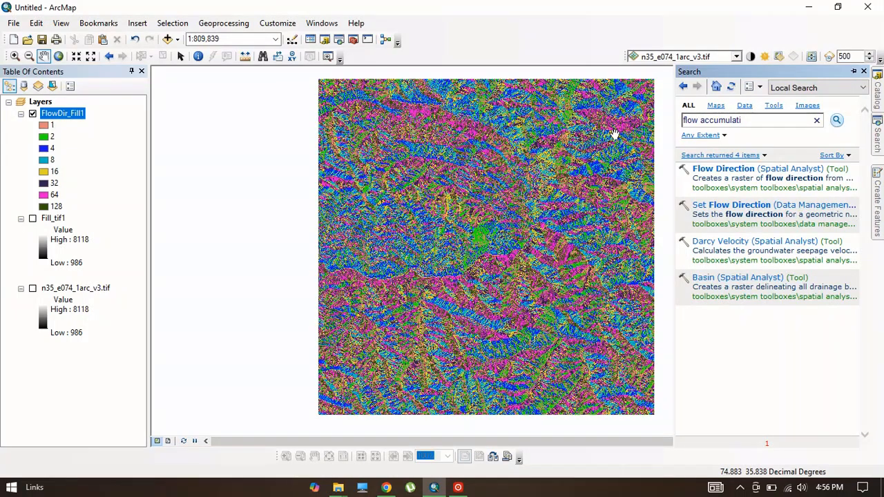
type("tion")
key("Return")
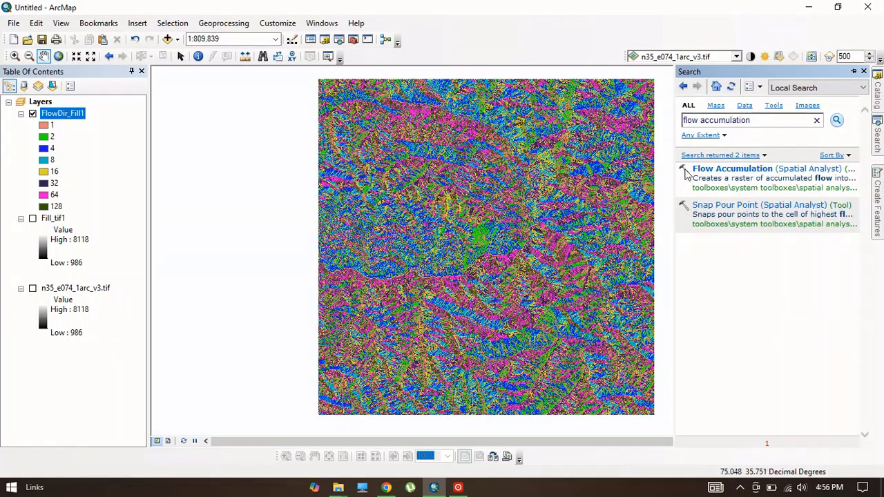
left_click(728, 169)
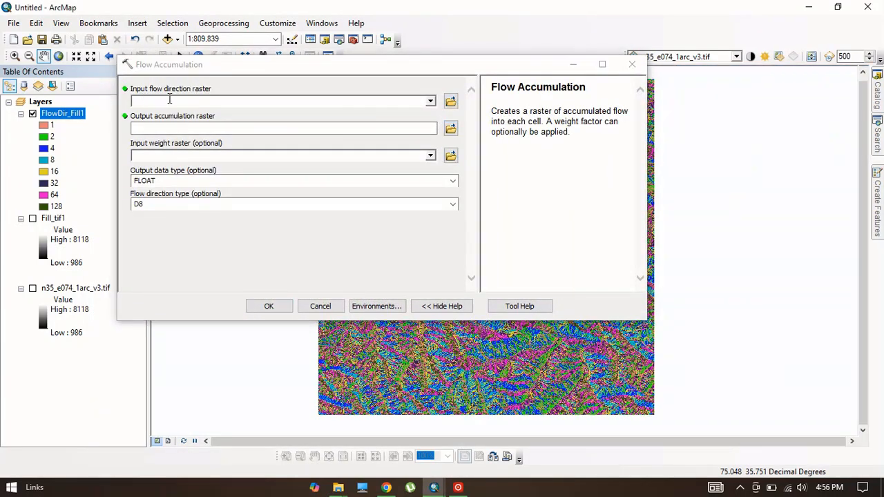
- Run Flow Accumulation on FlowDir_Fill1 with the default output, FLOAT data type and D8 direction type, and hide the FlowDir_Fill1 layer
left_click(430, 102)
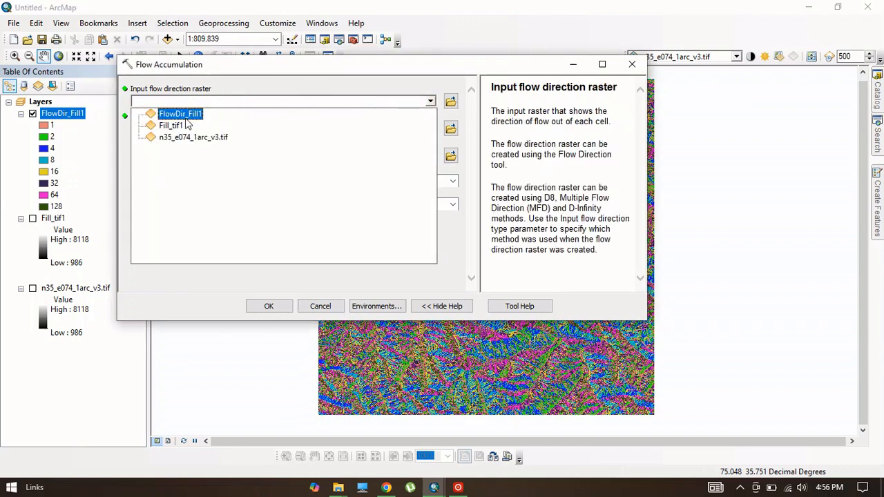
left_click(183, 115)
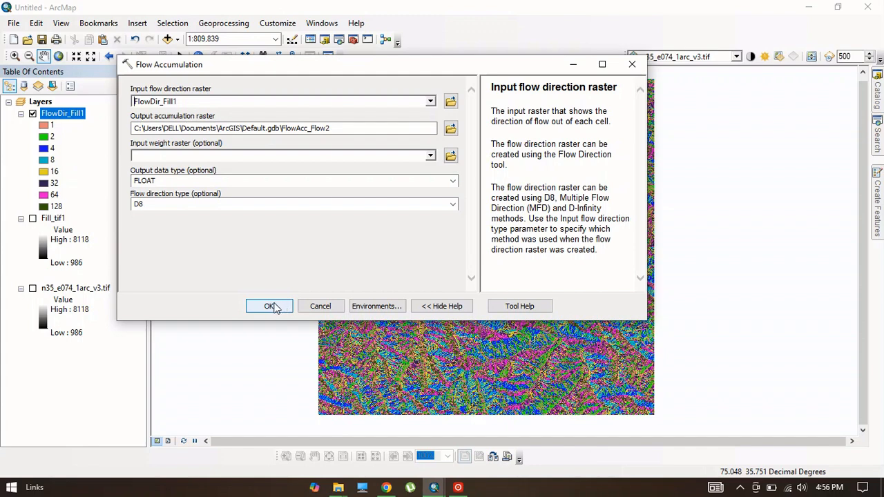
left_click(269, 306)
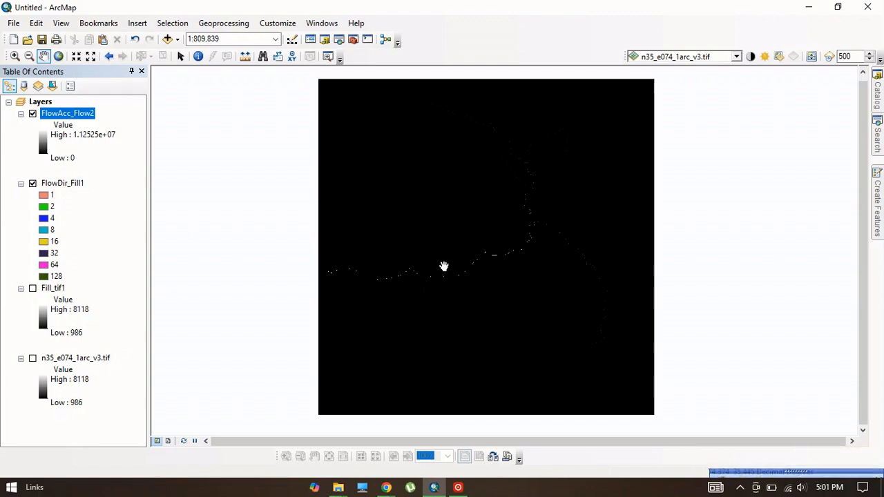
left_click_drag(444, 264, 424, 264)
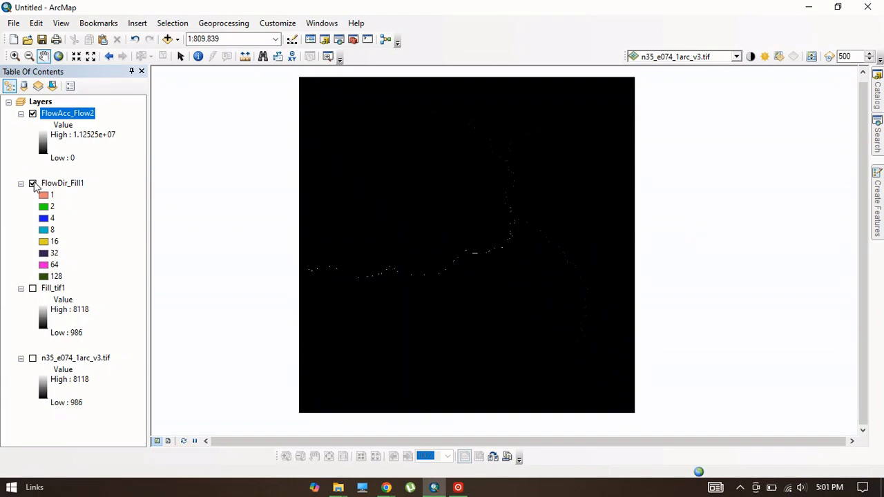
left_click(32, 183)
left_click_drag(429, 215, 418, 224)
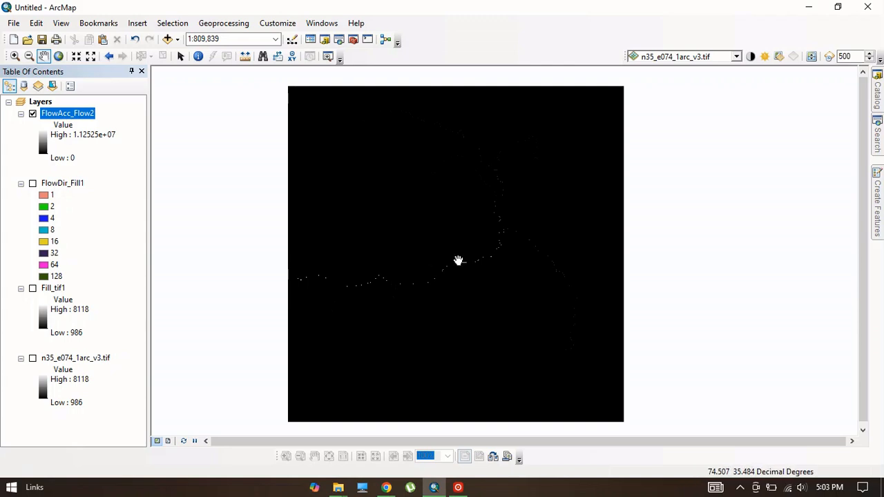
left_click_drag(458, 260, 449, 268)
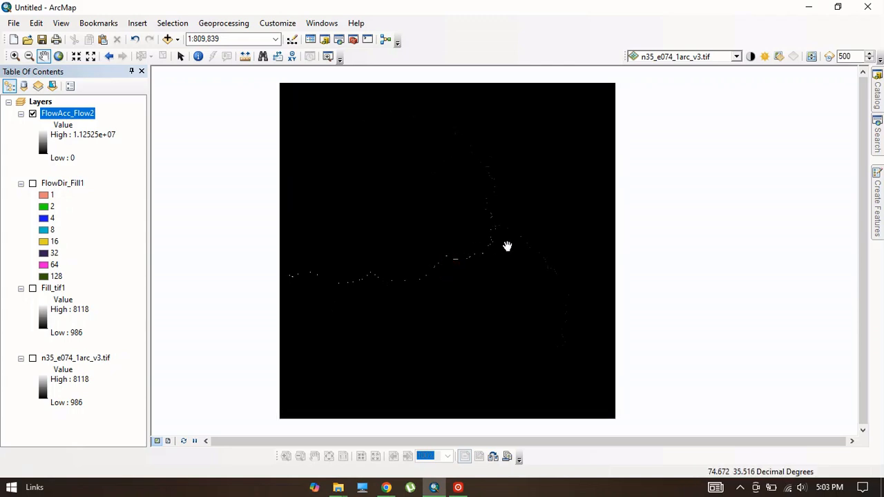
- Search the geoprocessing tools for "raster calculation" and open the Spatial Analyst Raster Calculator
left_click(877, 135)
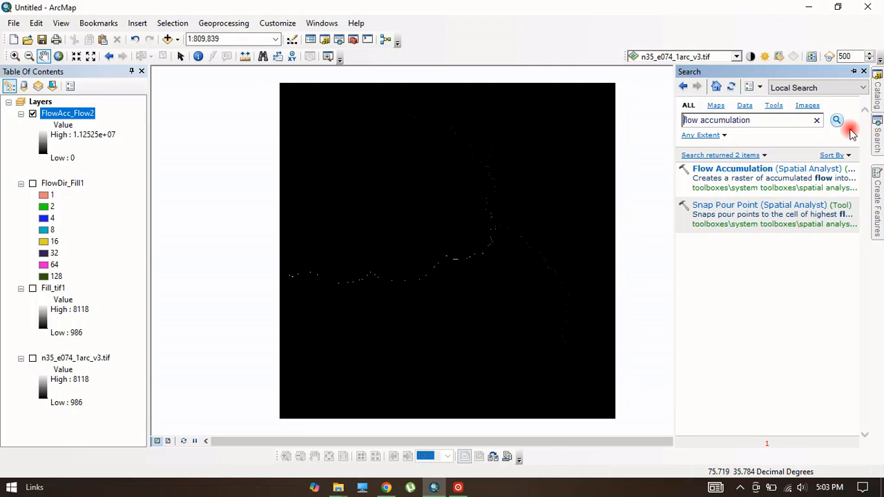
left_click_drag(767, 122, 663, 134)
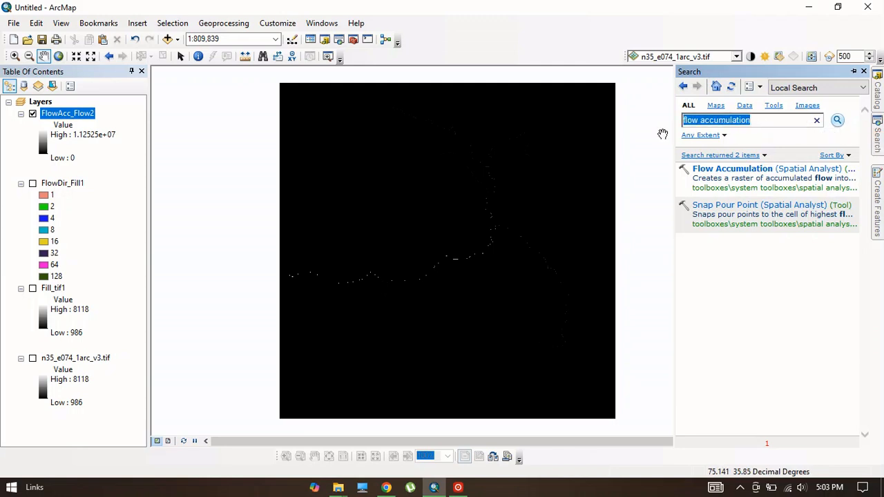
type("raster calcu")
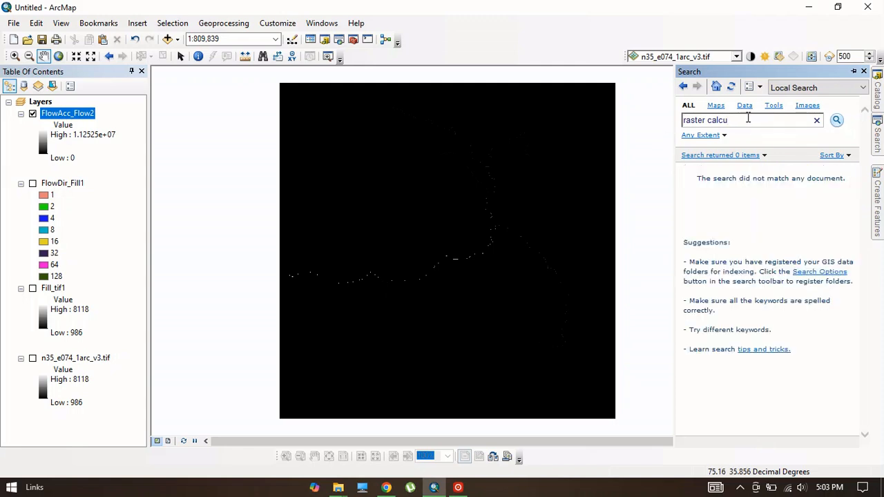
left_click(742, 119)
type("lation")
key("Return")
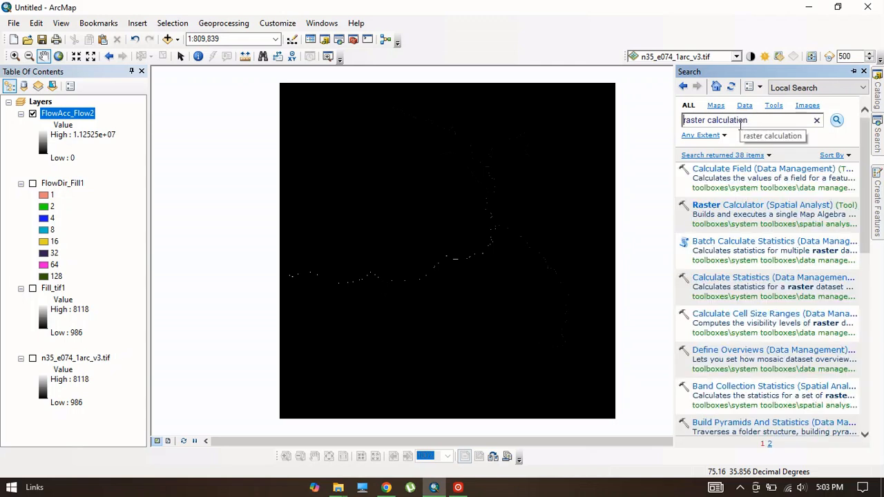
left_click(703, 204)
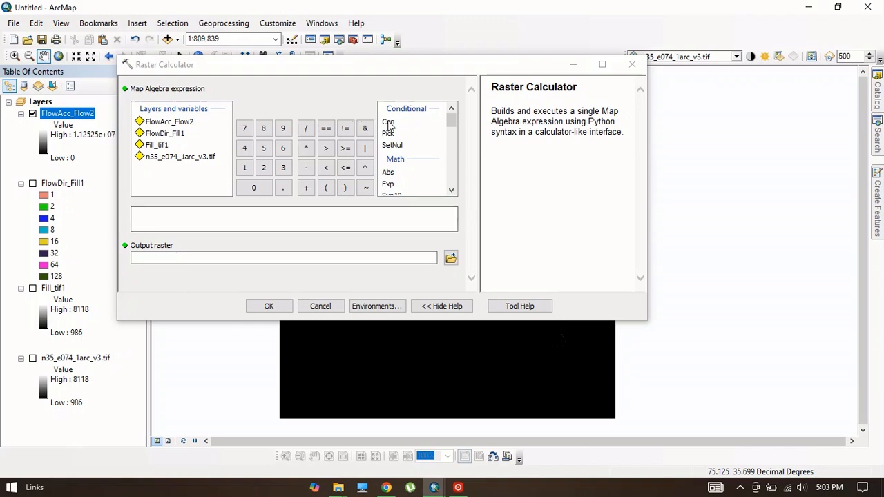
- Build the map algebra expression Con("FlowAcc_Flow2" > 1000, 1) in the Raster Calculator
double_click(388, 123)
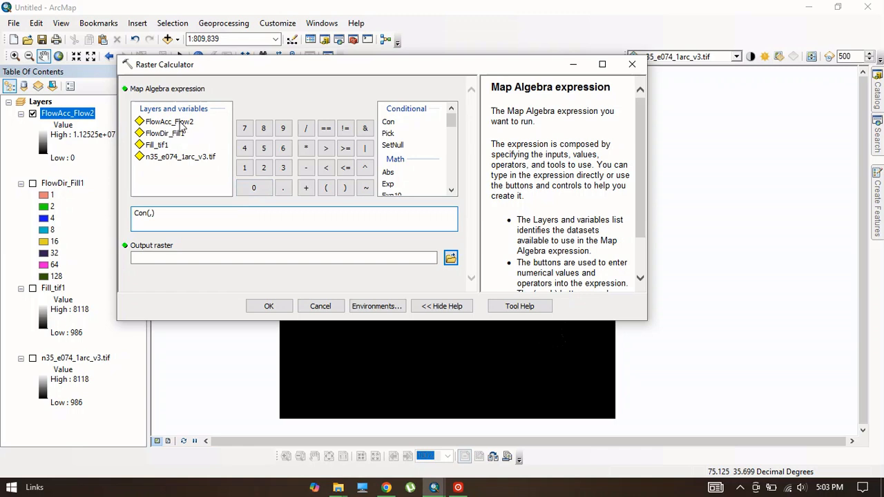
double_click(183, 124)
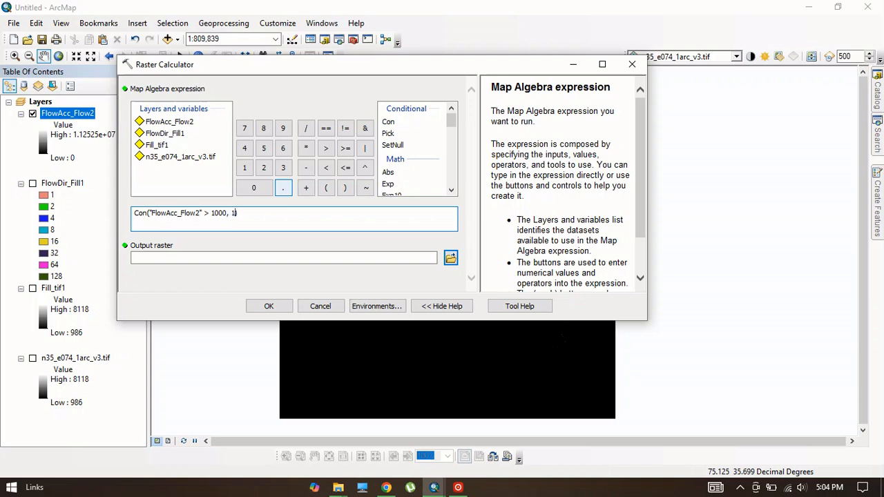
type(")")
- Name the output raster raster_flowacc_flow in default.gdb and run the Raster Calculator
left_click(450, 257)
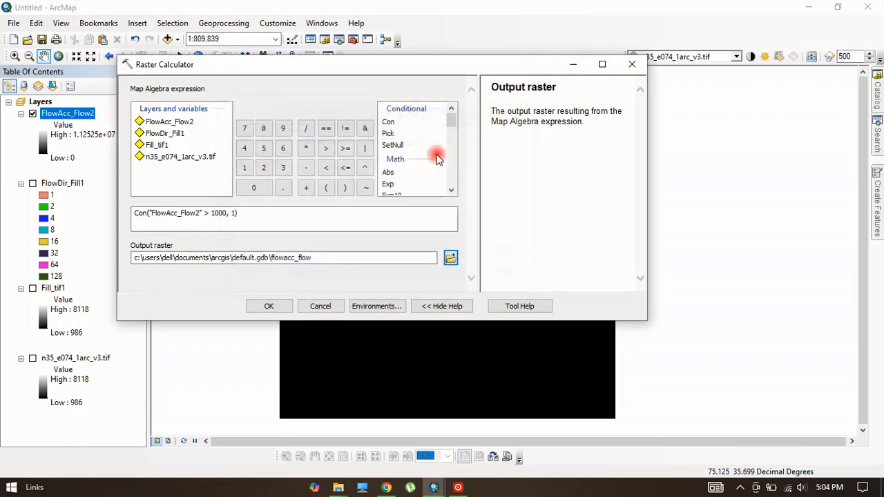
left_click(531, 89)
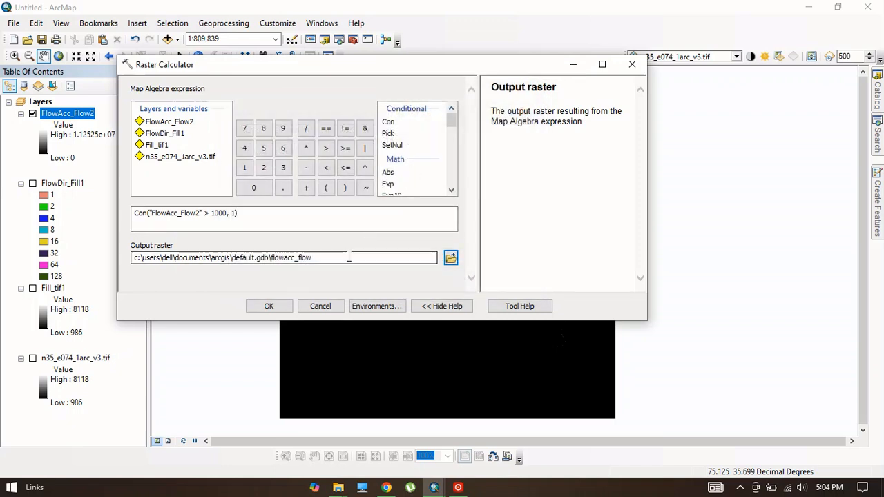
left_click(335, 257)
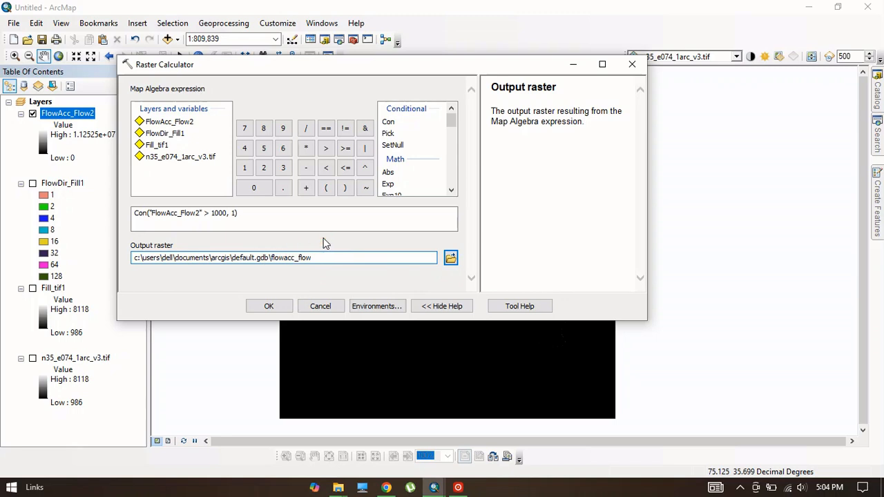
type("raster_")
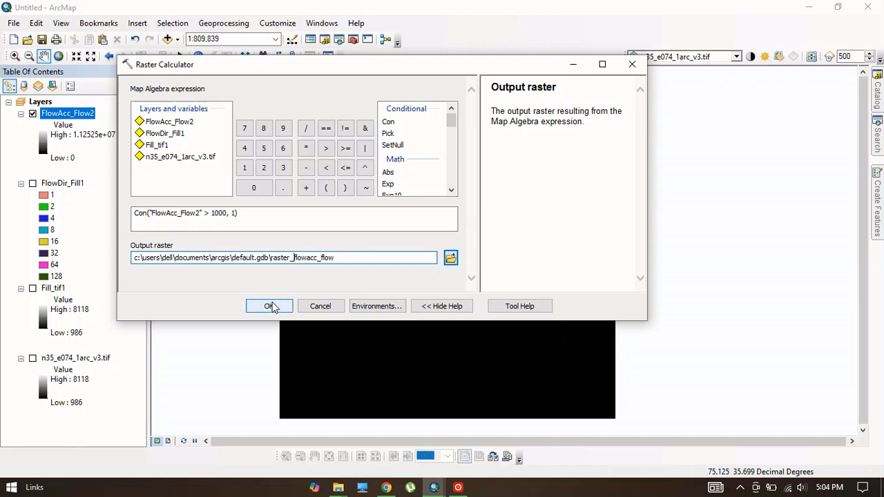
left_click(269, 306)
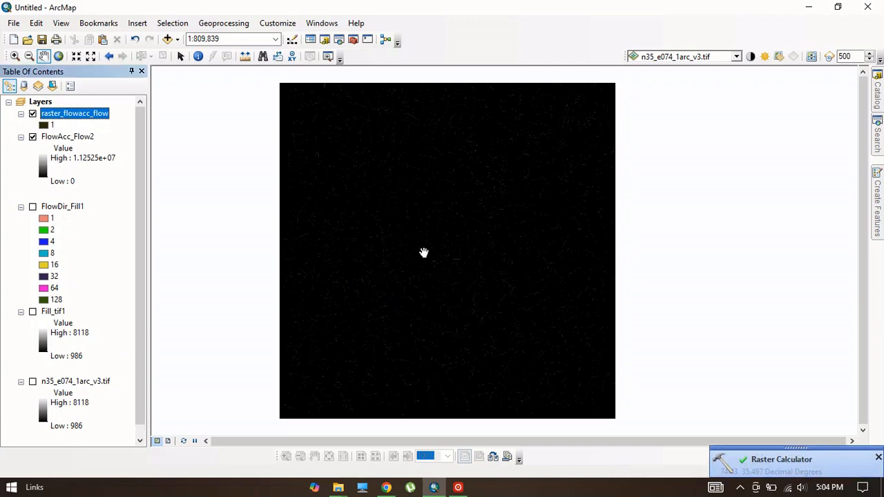
left_click_drag(404, 246, 436, 247)
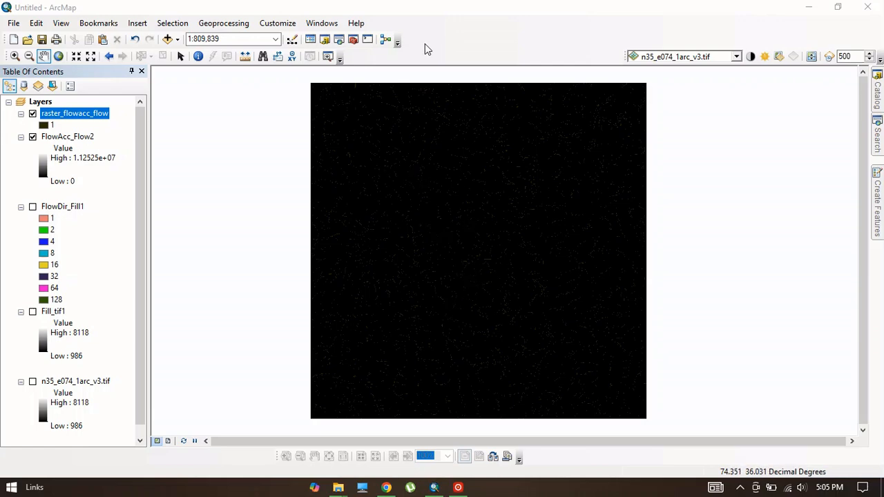
- Open the Stream Order tool from the Spatial Analyst Hydrology toolset and move its dialog clear of the layer list
left_click(352, 40)
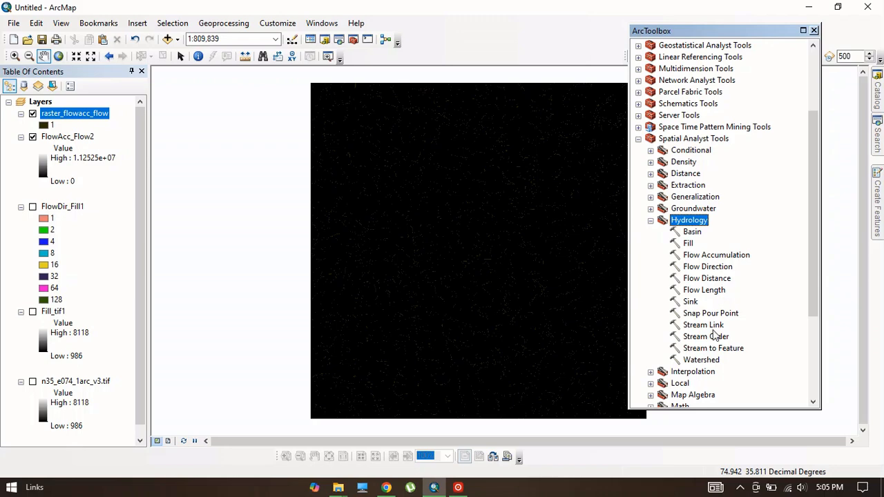
left_click(707, 338)
double_click(706, 337)
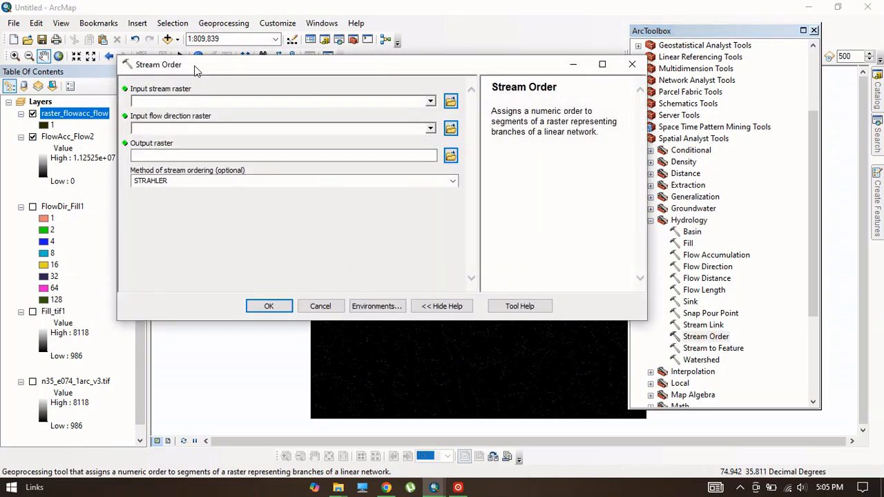
left_click_drag(196, 71, 239, 77)
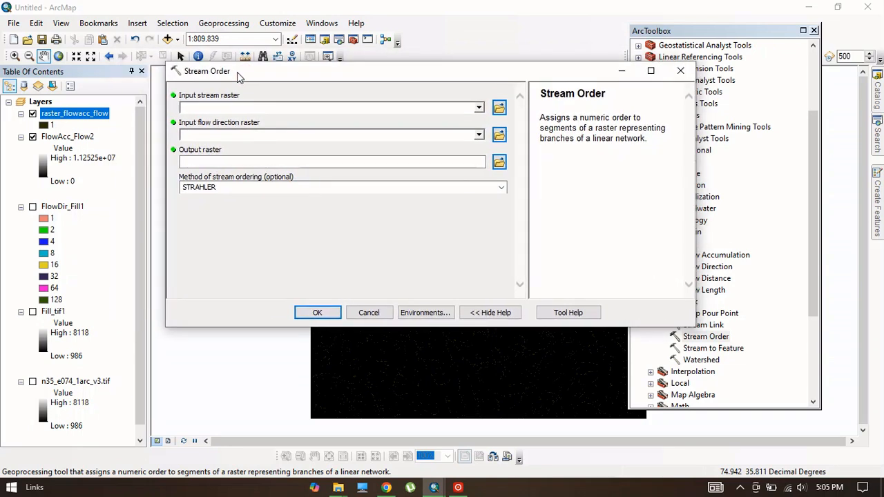
- Run Stream Order on raster_flowacc_flow with FlowDir_Fill1 as flow direction, default output and STRAHLER method, and hide the FlowAcc_Flow2 layer
left_click_drag(102, 116, 225, 106)
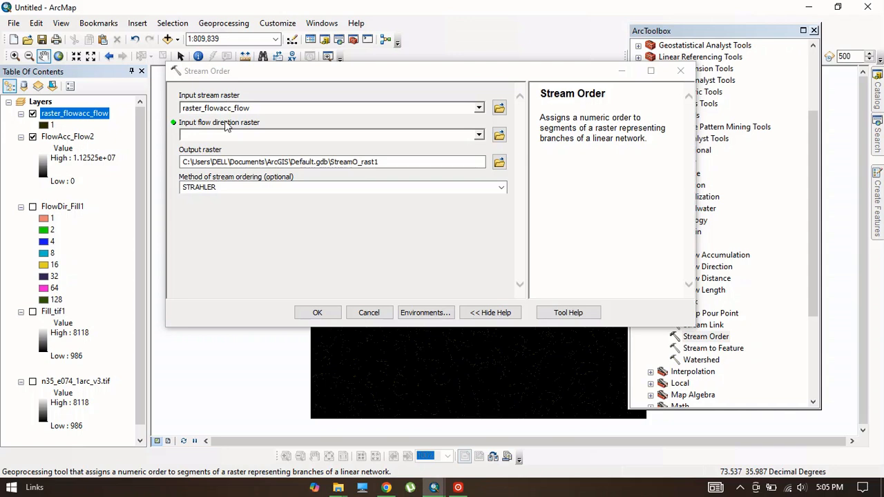
left_click(477, 136)
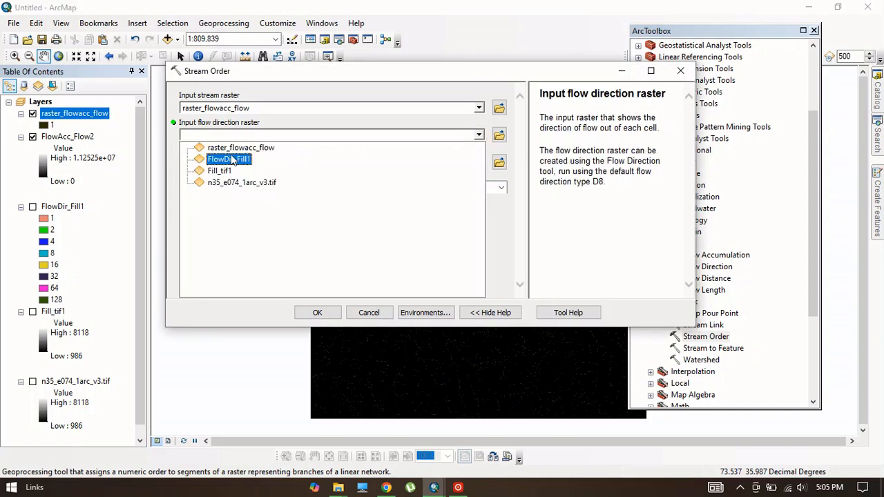
left_click(225, 160)
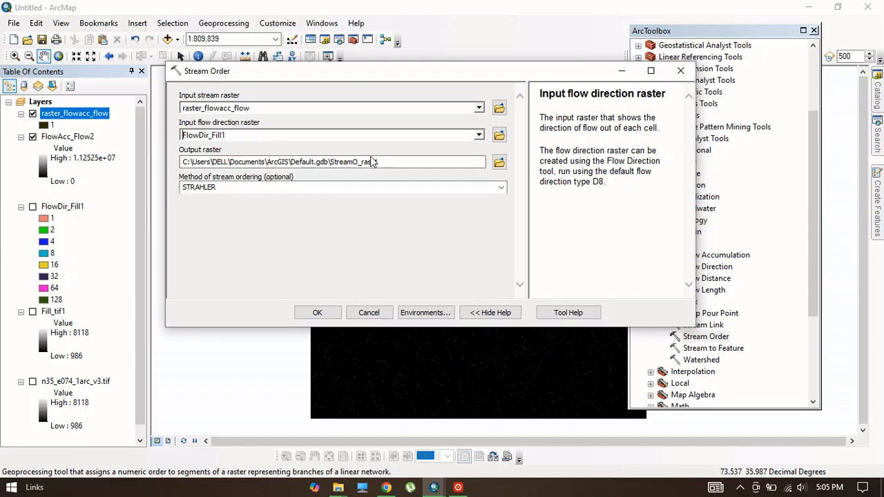
left_click(317, 312)
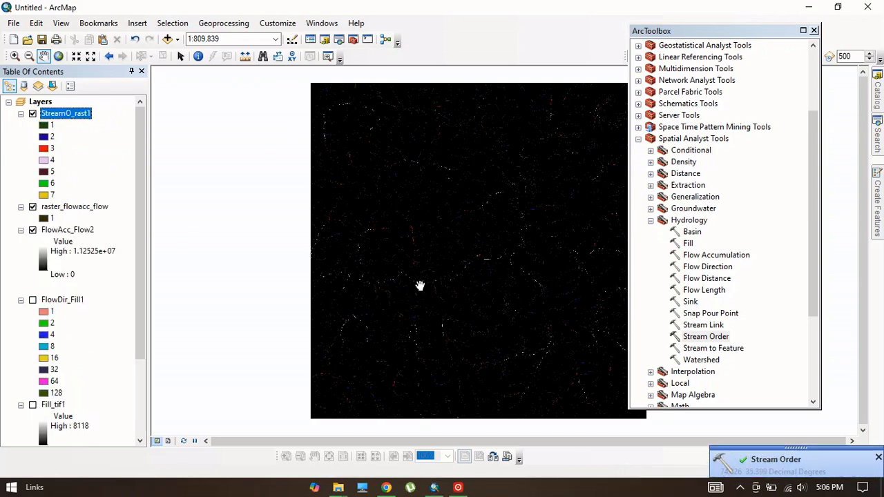
left_click_drag(432, 272, 400, 251)
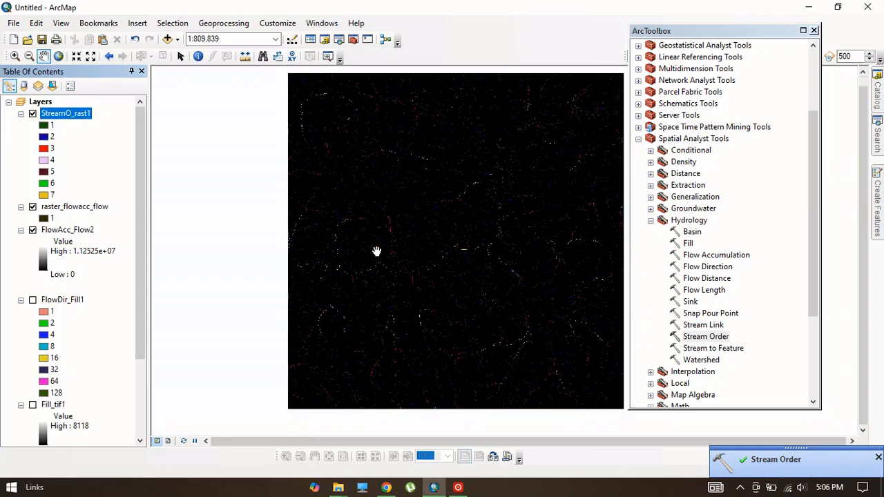
left_click(32, 230)
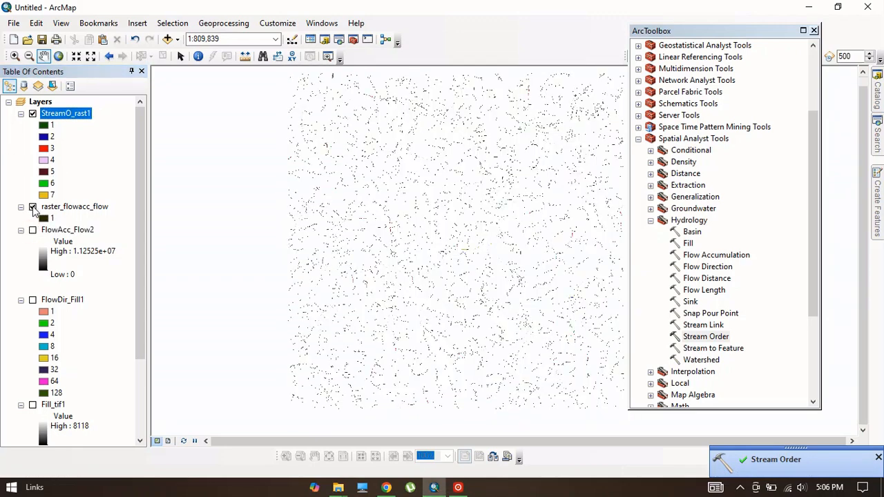
- Run Stream to Feature on StreamO_rast1 with FlowDir_Fill1 as flow direction and default output, and hide the StreamO_rast1 layer
double_click(711, 348)
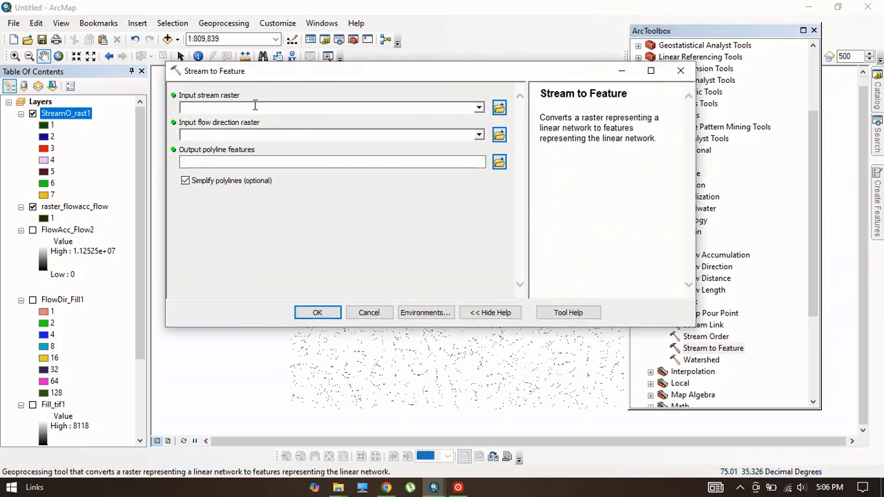
left_click_drag(81, 115, 215, 108)
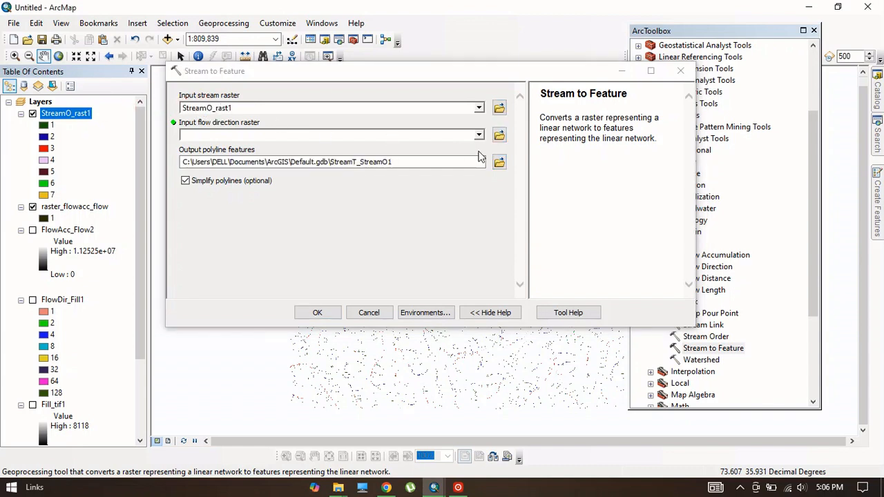
left_click(479, 135)
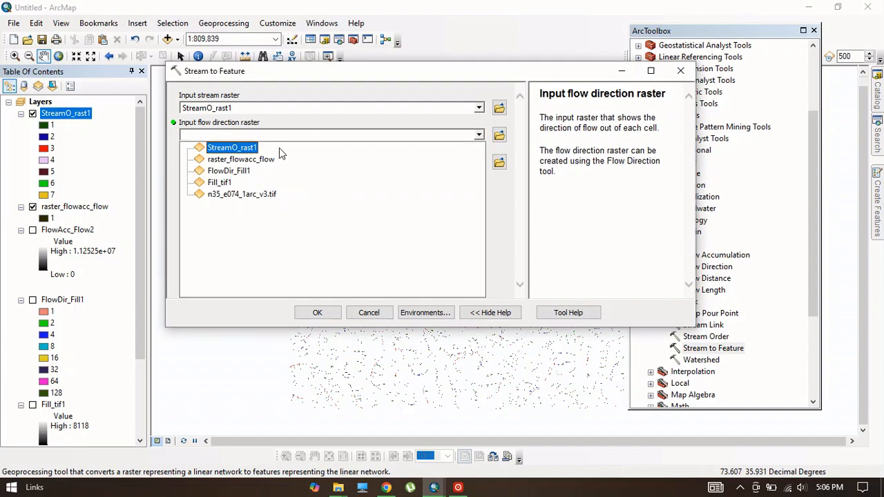
left_click(239, 173)
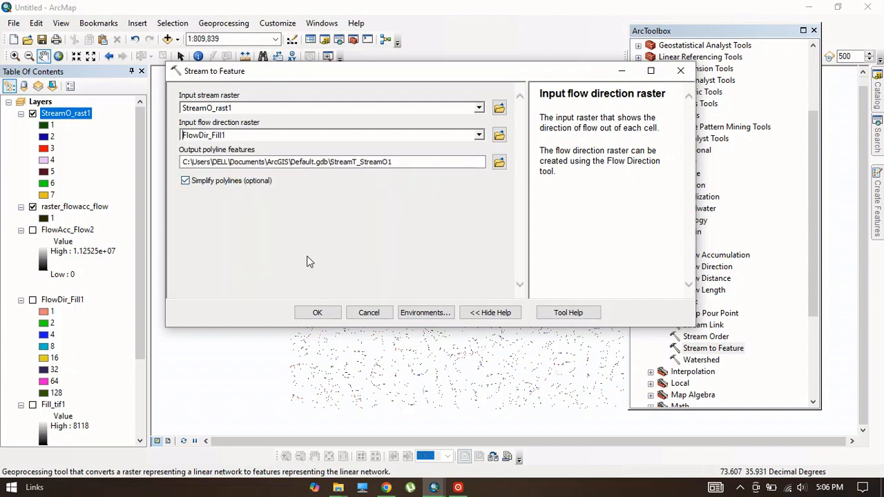
left_click(317, 314)
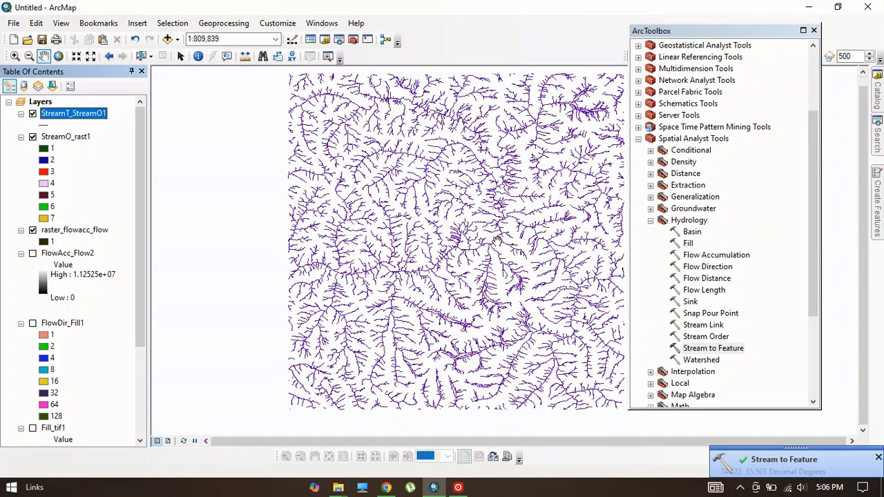
left_click_drag(494, 243, 447, 251)
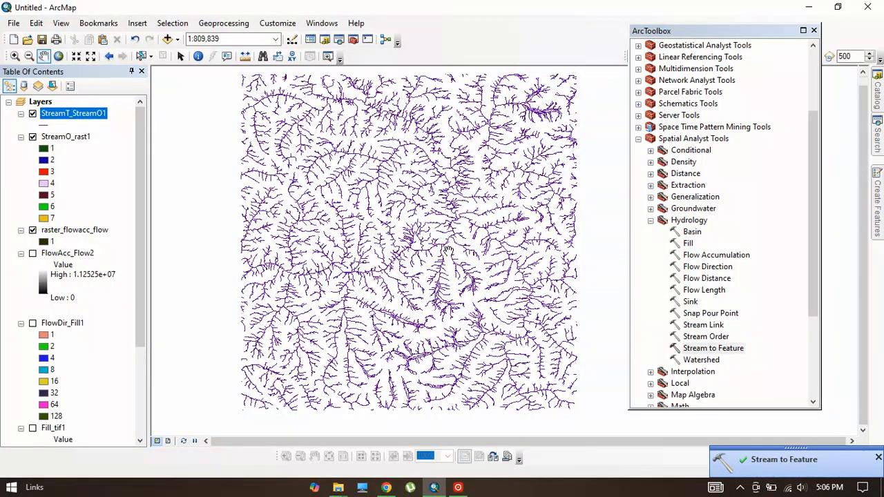
left_click(32, 137)
- Run the Basin tool on FlowDir_Fill1 with default output and compare the basins with the stream layer hidden and shown
double_click(691, 233)
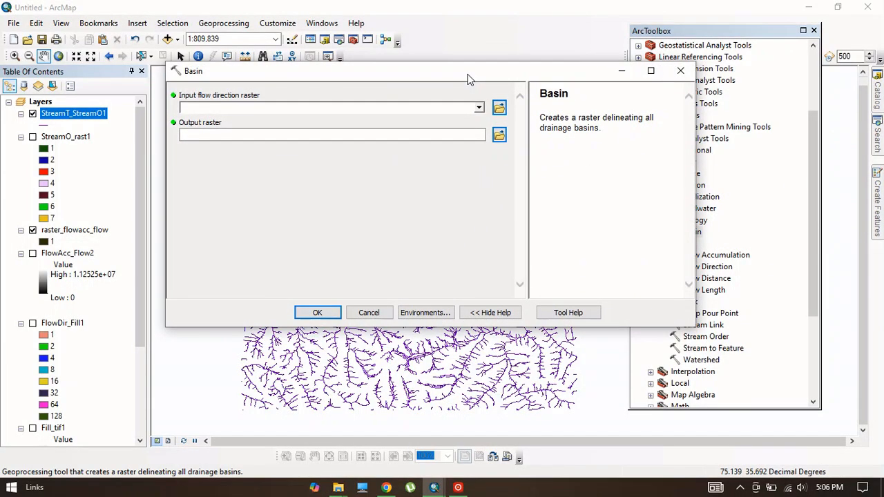
left_click_drag(466, 78, 494, 85)
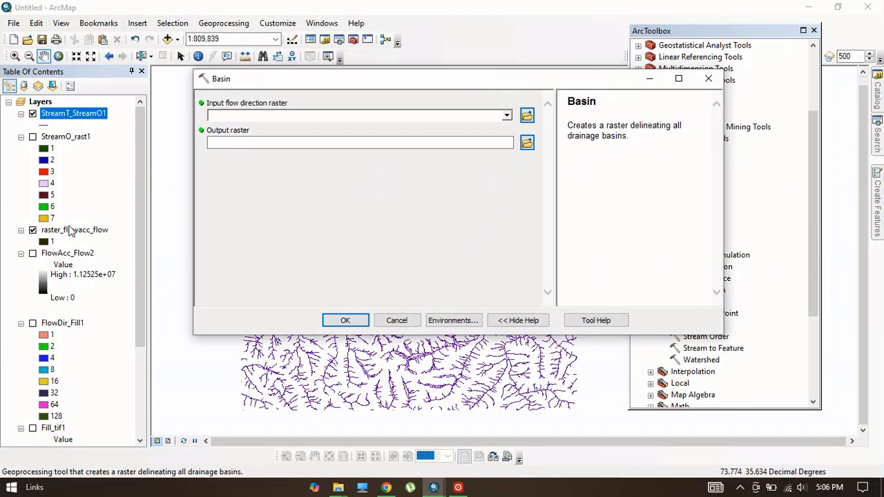
left_click(506, 116)
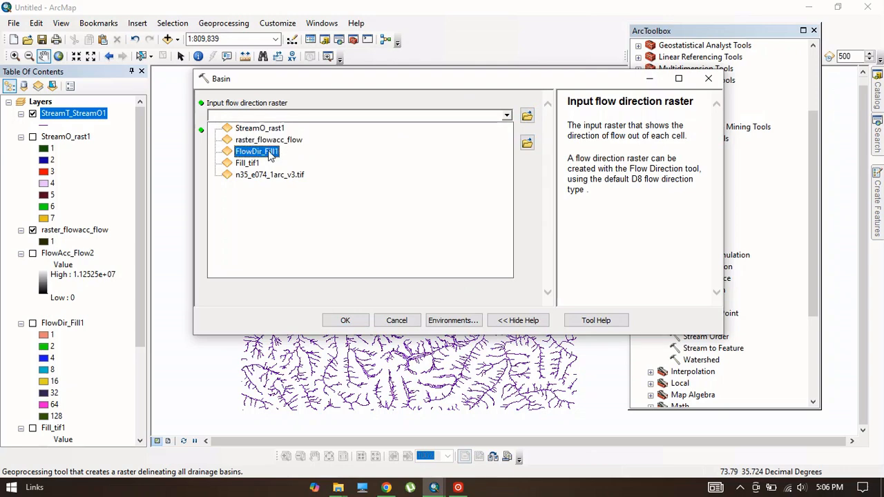
left_click(270, 152)
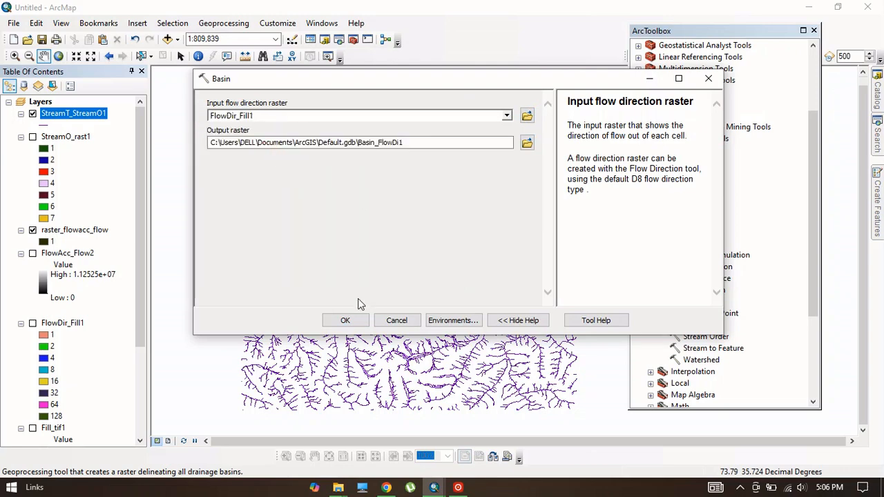
left_click(345, 321)
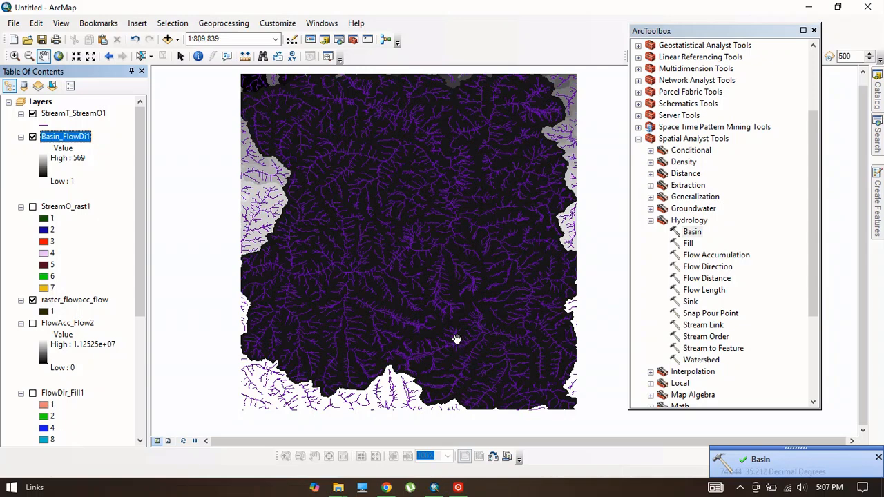
left_click(32, 114)
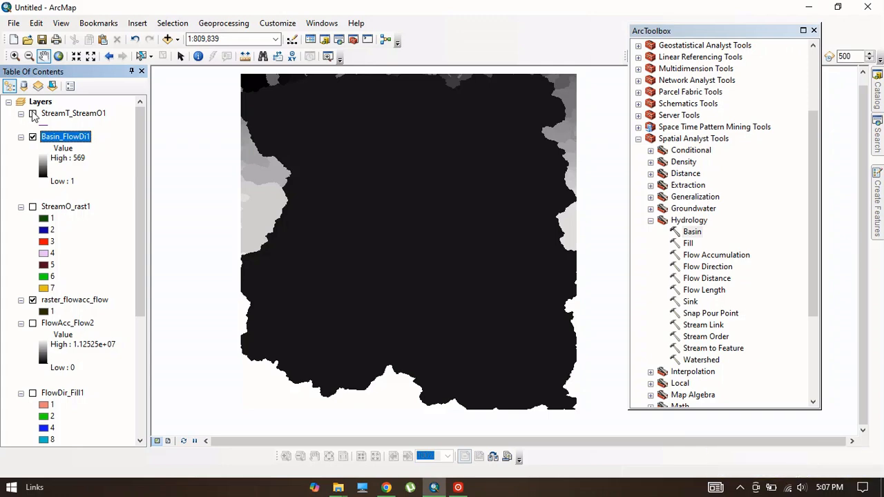
left_click(32, 114)
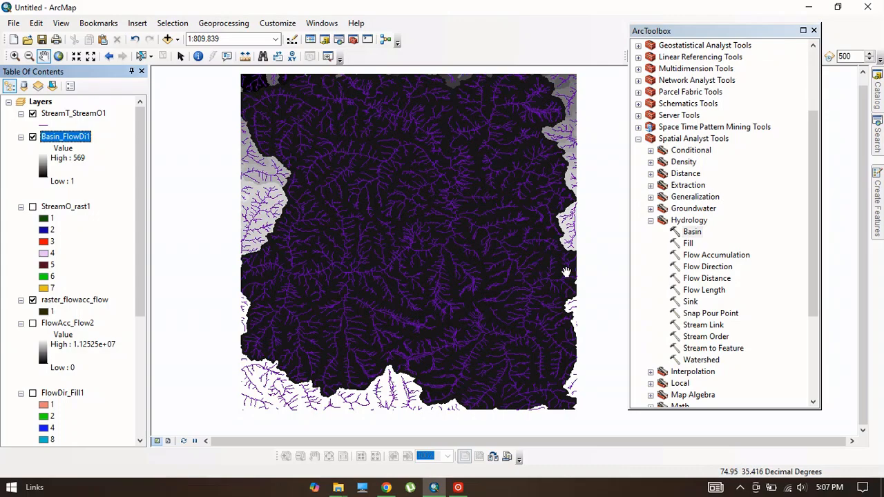
double_click(694, 311)
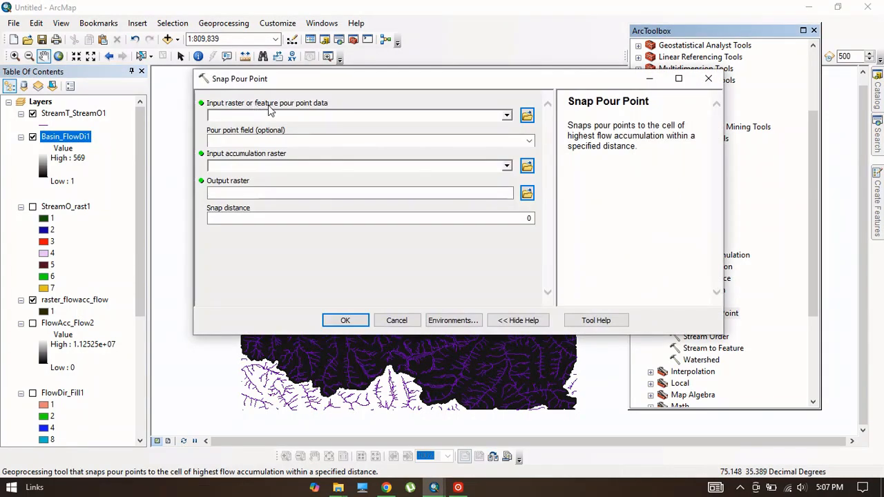
left_click(306, 118)
left_click(707, 78)
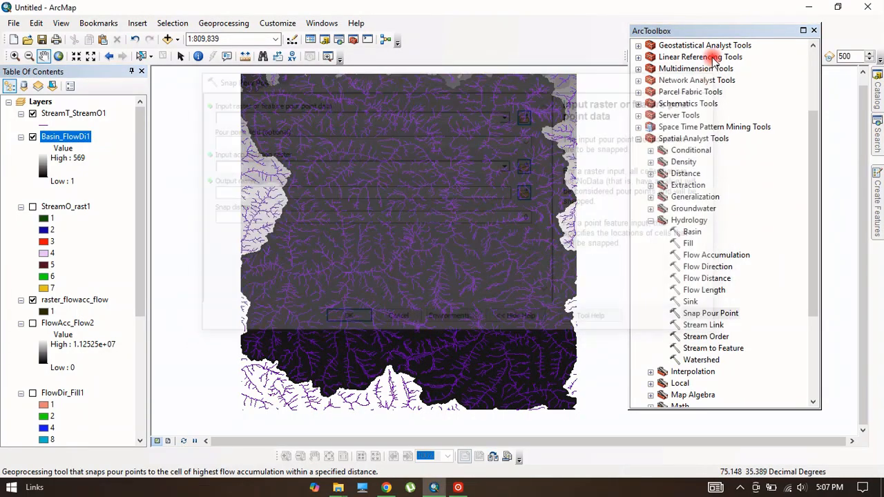
- Create a point shapefile named pour in the F:\Tutorials folder with the WGS 1984 coordinate system
left_click_drag(739, 31, 641, 31)
left_click(879, 93)
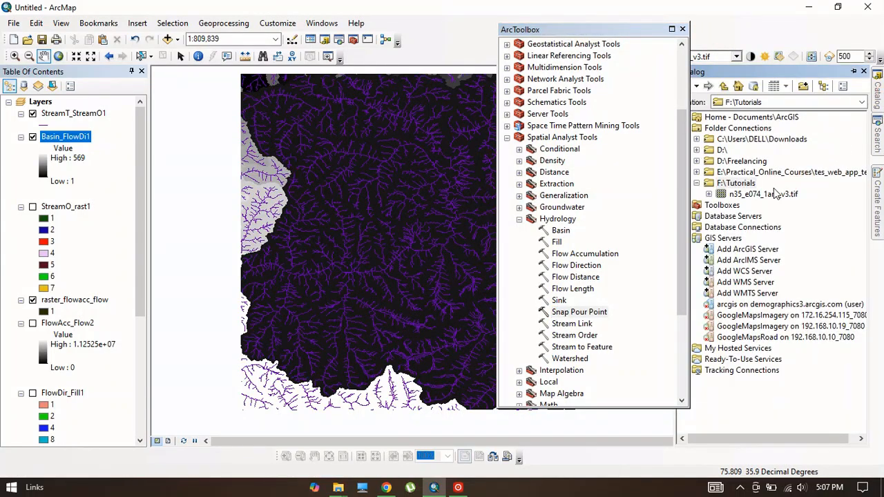
right_click(737, 183)
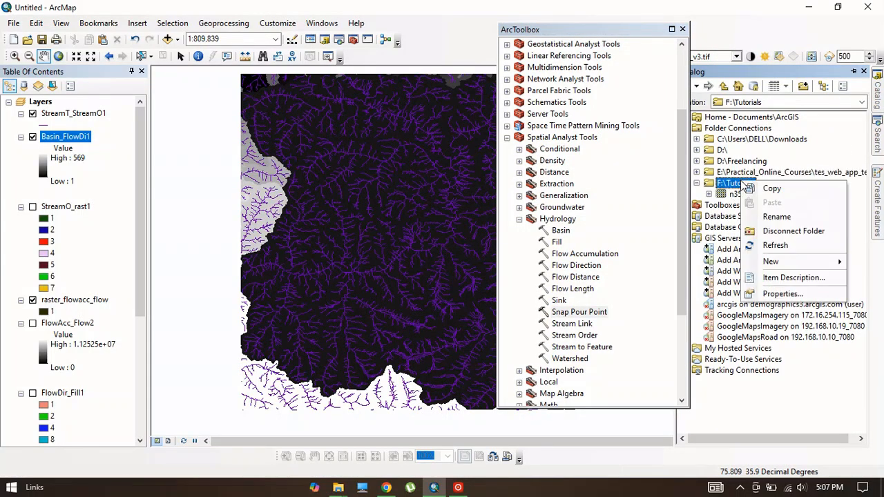
mouse_move(768, 262)
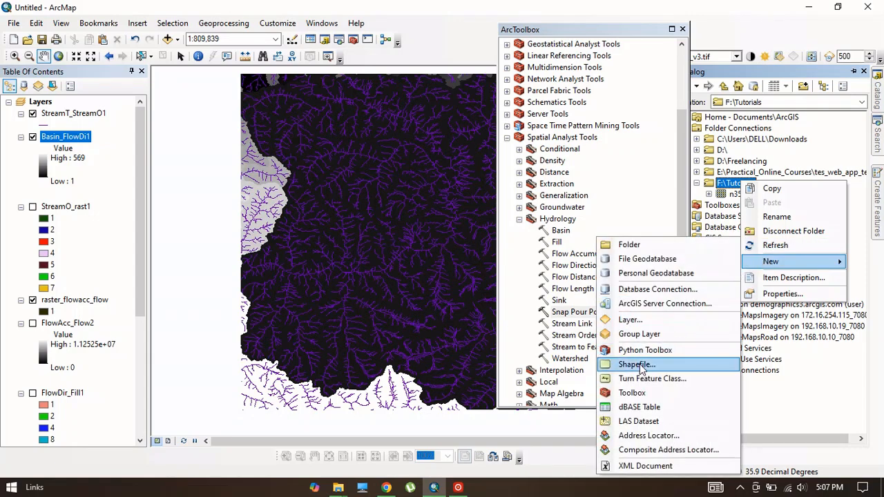
left_click(638, 364)
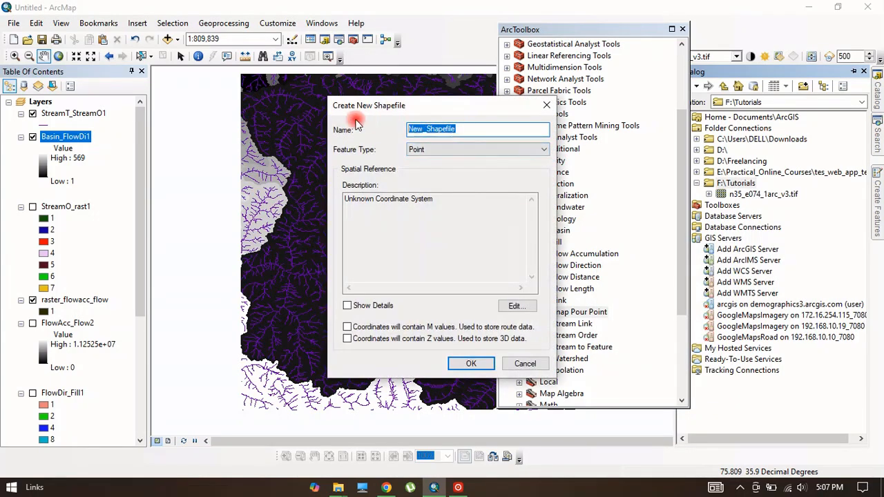
type("pour")
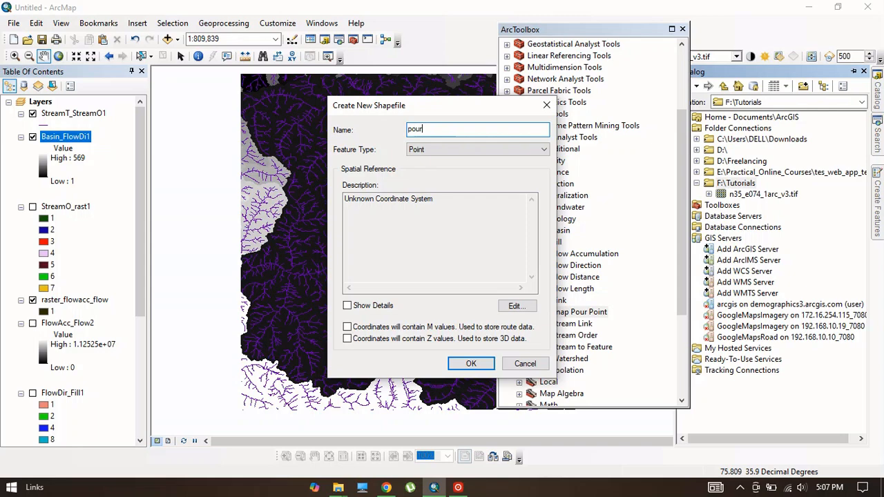
left_click(516, 305)
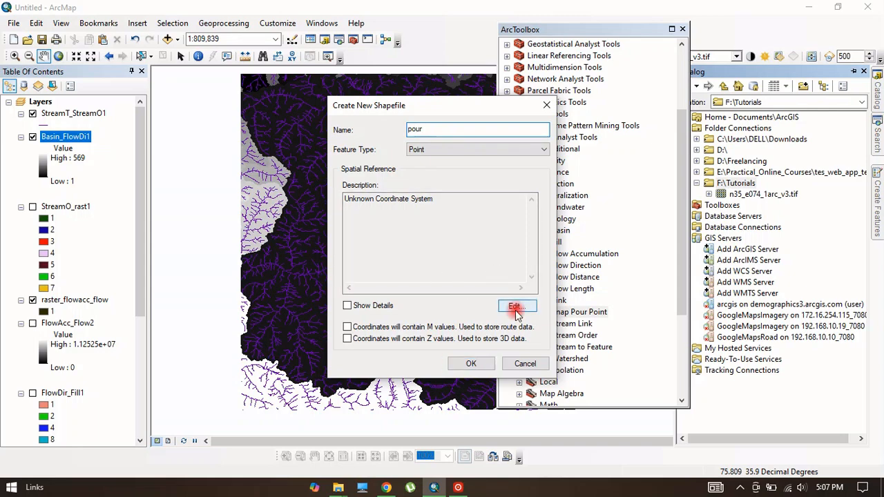
left_click(372, 144)
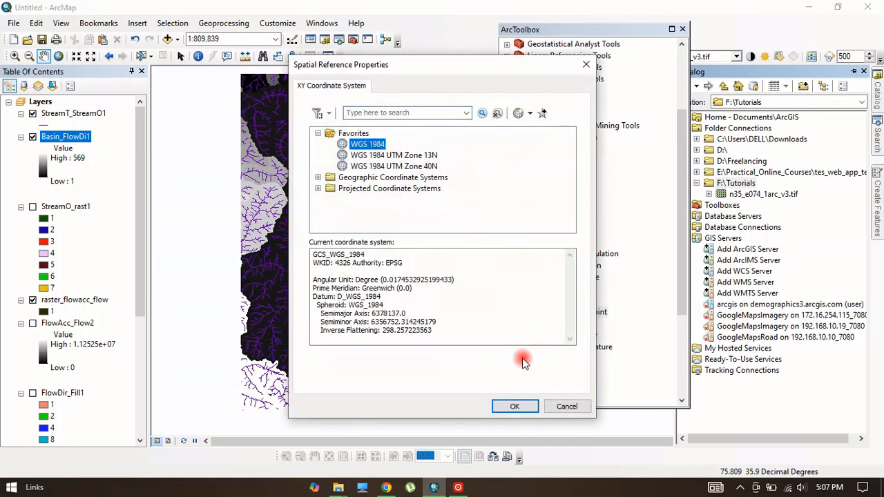
left_click(514, 406)
left_click(471, 361)
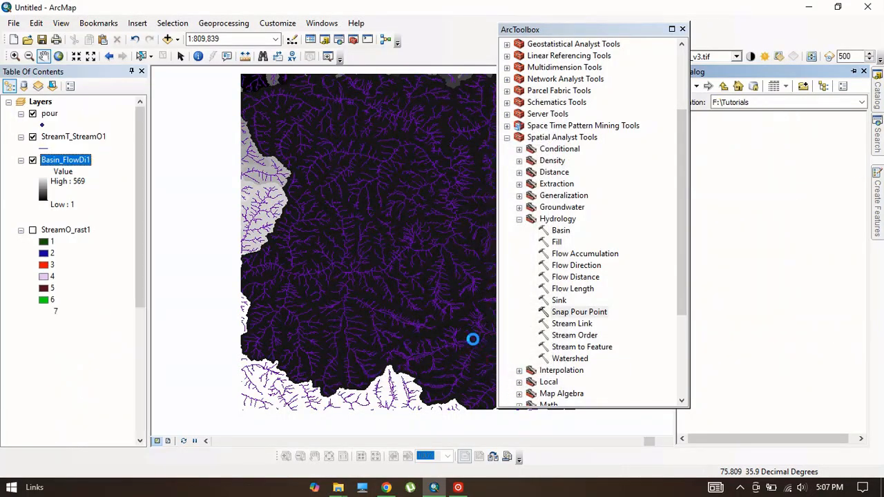
- Start editing the pour layer, hide the Basin_FlowDi1 layer and move ArcToolbox clear of the stream network
right_click(66, 115)
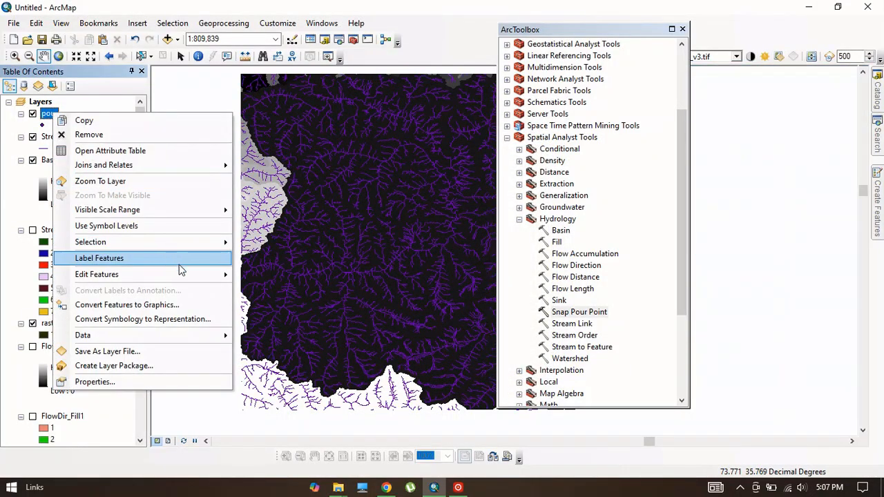
mouse_move(185, 276)
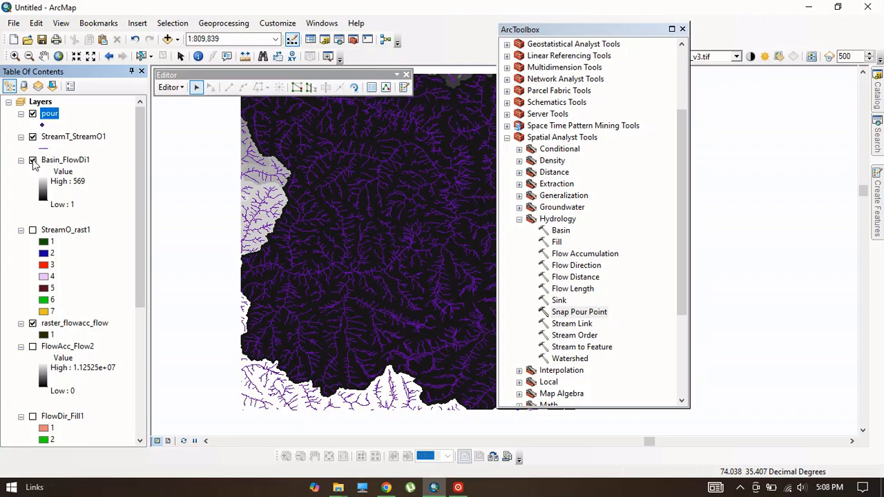
left_click(32, 160)
left_click_drag(635, 32, 805, 36)
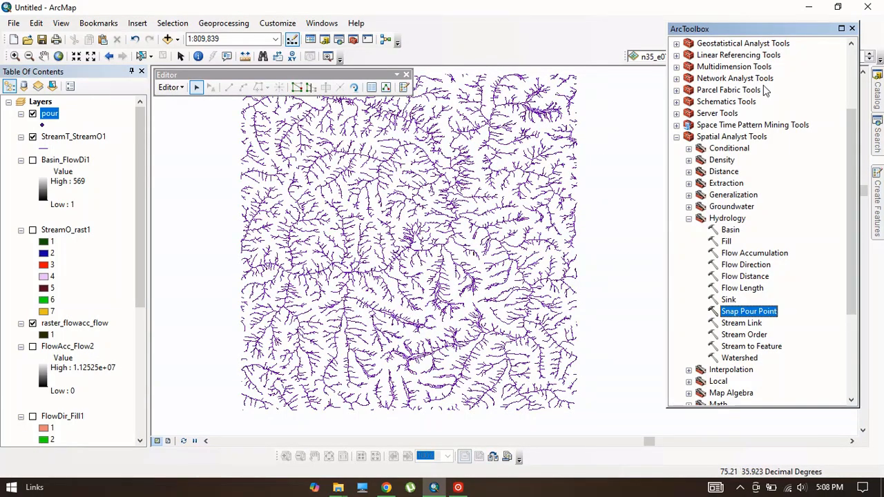
- Place a pour point with the pour template, snapped to a StreamT_StreamO1 endpoint at a stream junction in the southern part of the network
mouse_move(871, 193)
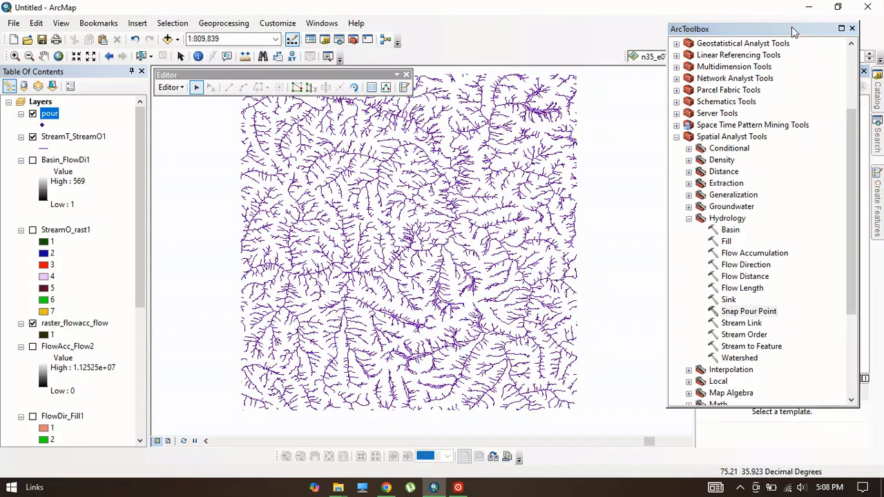
left_click_drag(793, 33, 665, 37)
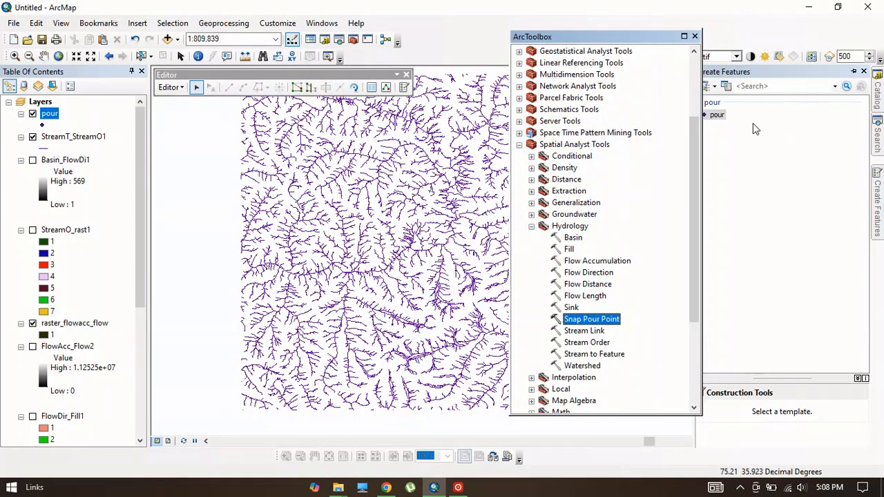
left_click(716, 115)
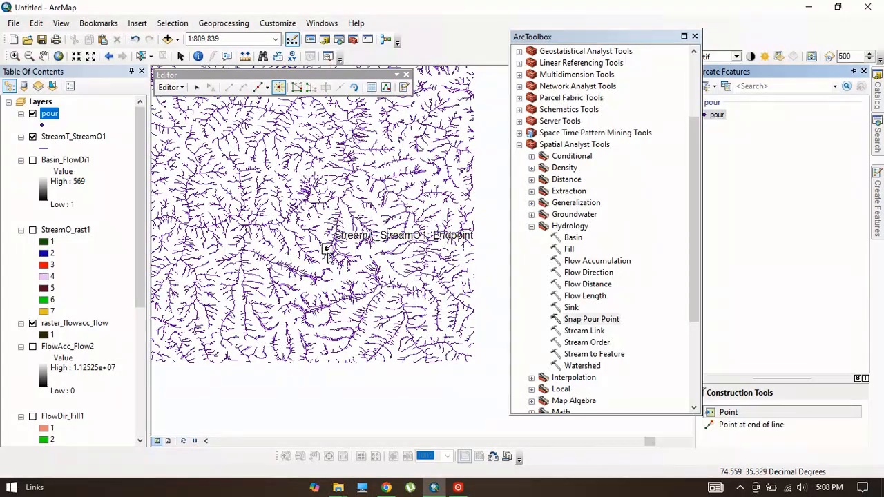
scroll(329, 315, "down", 1)
left_click_drag(438, 275, 280, 277)
left_click_drag(235, 233, 509, 206)
scroll(240, 217, "down", 2)
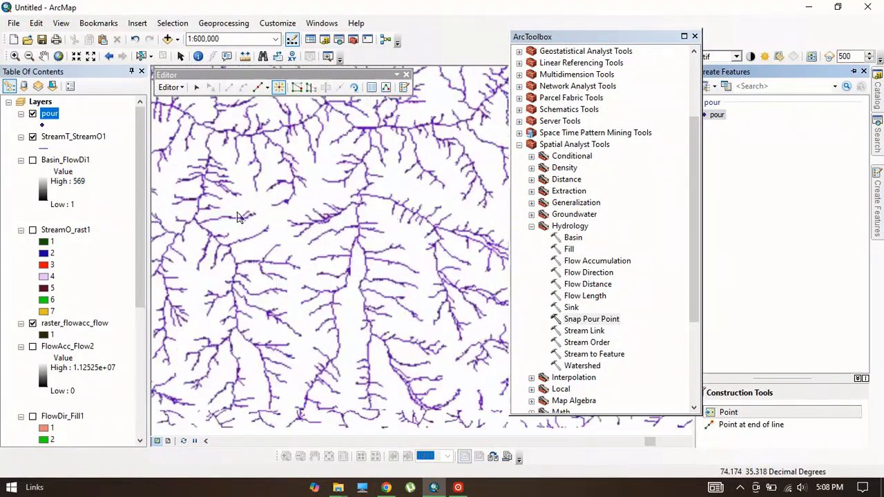
scroll(236, 217, "down", 2)
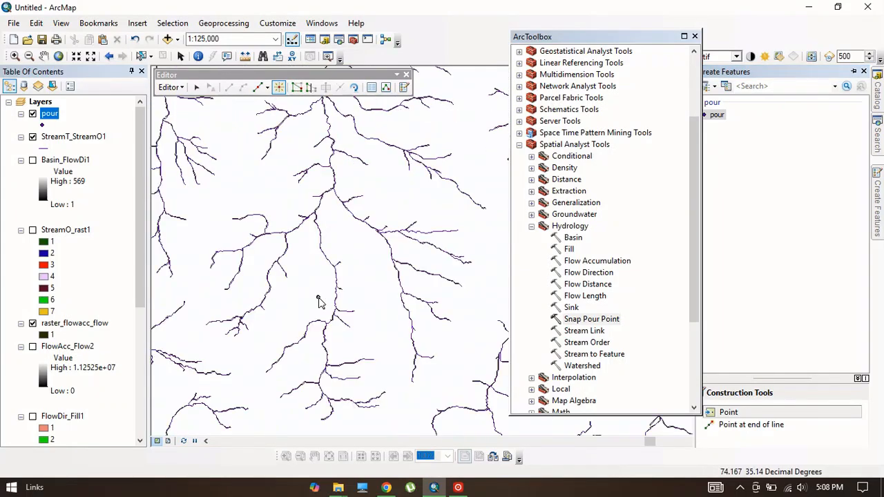
scroll(302, 221, "down", 5)
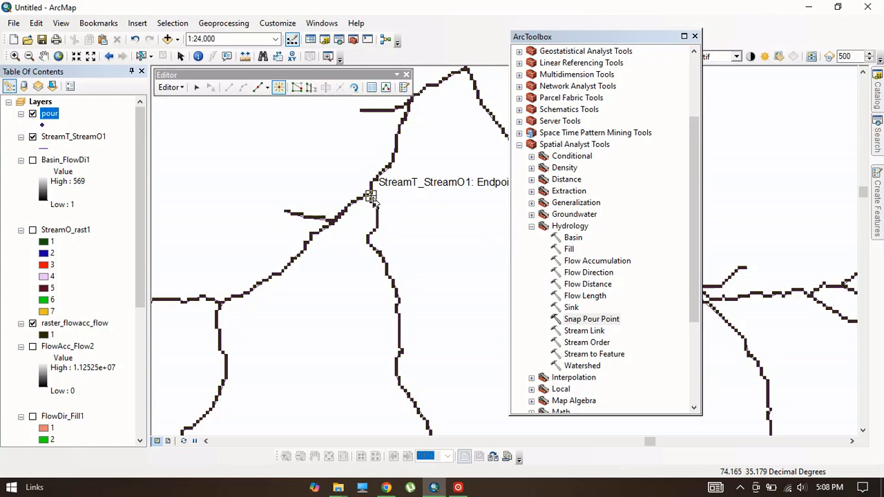
left_click(371, 198)
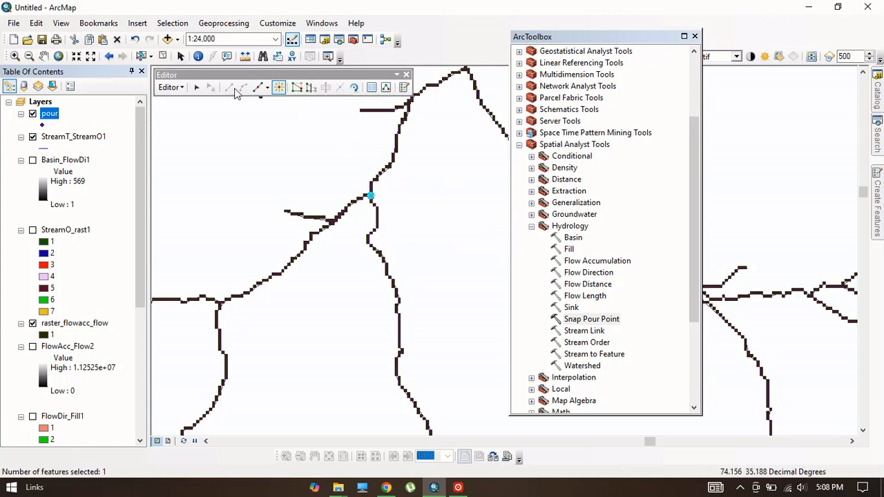
- Save the edits to the pour layer and stop editing
left_click(180, 88)
left_click(182, 131)
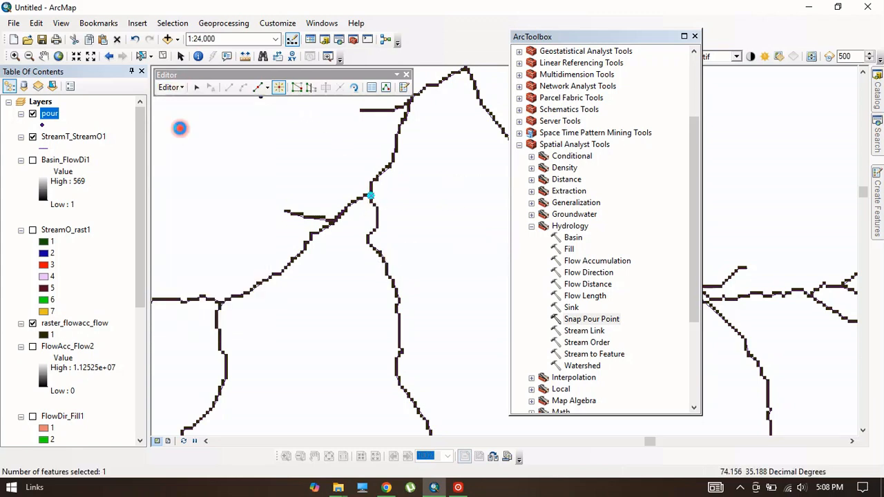
left_click(170, 87)
left_click(182, 109)
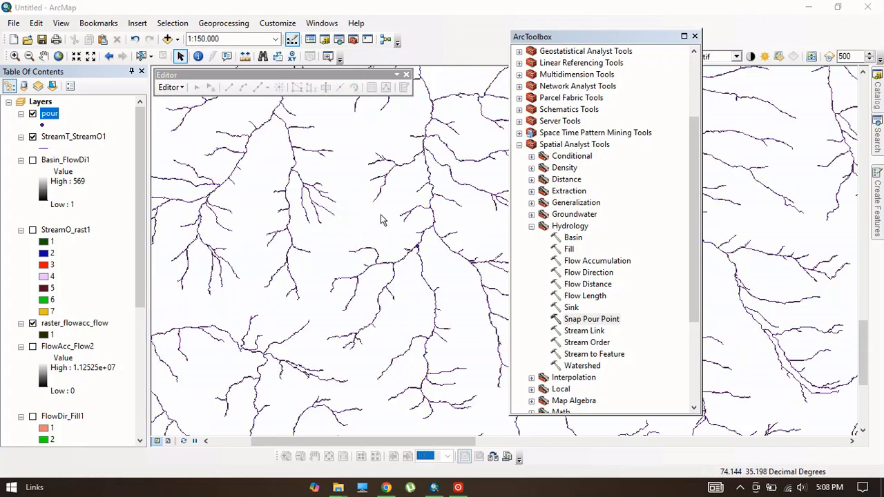
- Hide the StreamT_StreamO1 layer and move ArcToolbox further away from the pour point on the map
left_click_drag(402, 236, 375, 200)
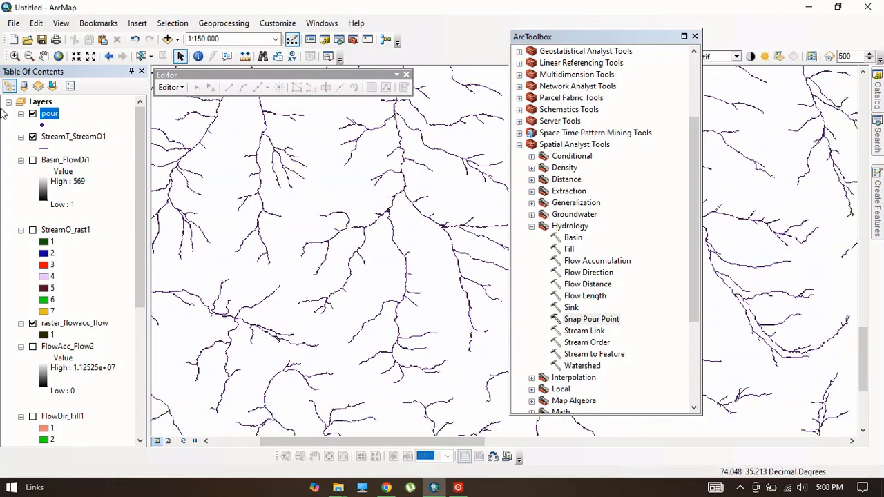
left_click(32, 137)
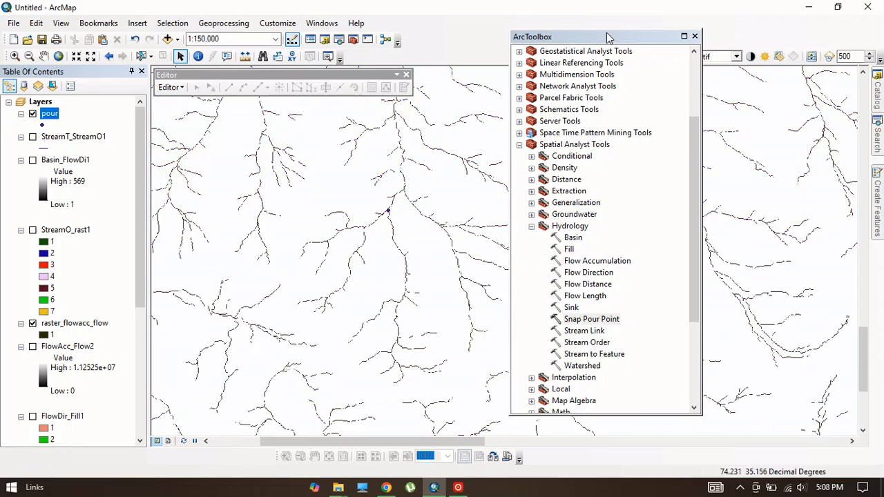
left_click_drag(608, 38, 679, 35)
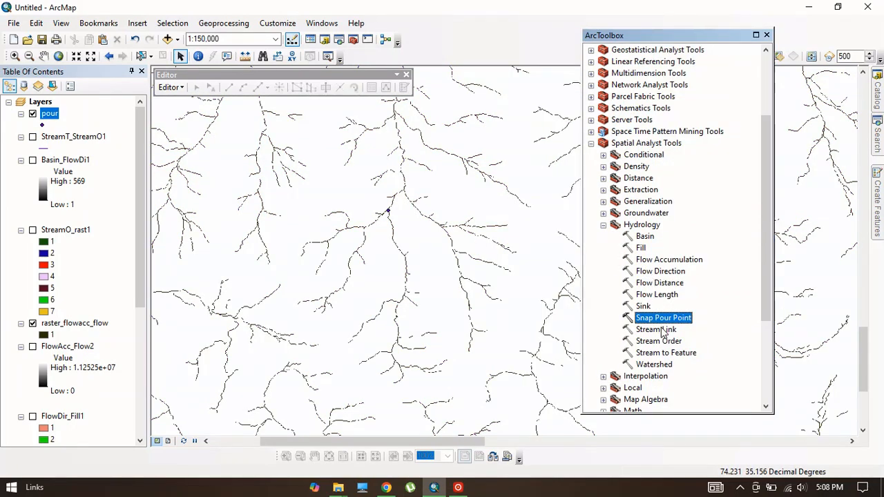
- Run Snap Pour Point with pour as the pour point data, Id as the field and raster_flowacc_flow as the accumulation raster
left_click(656, 329)
double_click(661, 318)
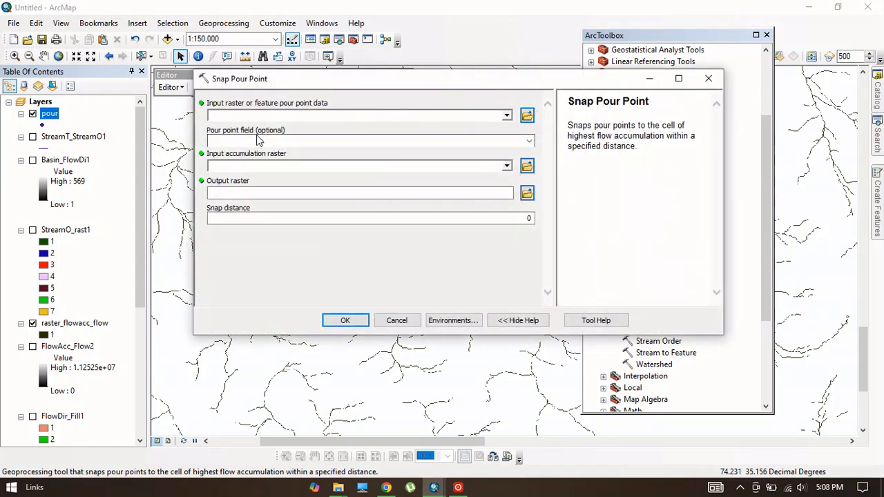
left_click(302, 112)
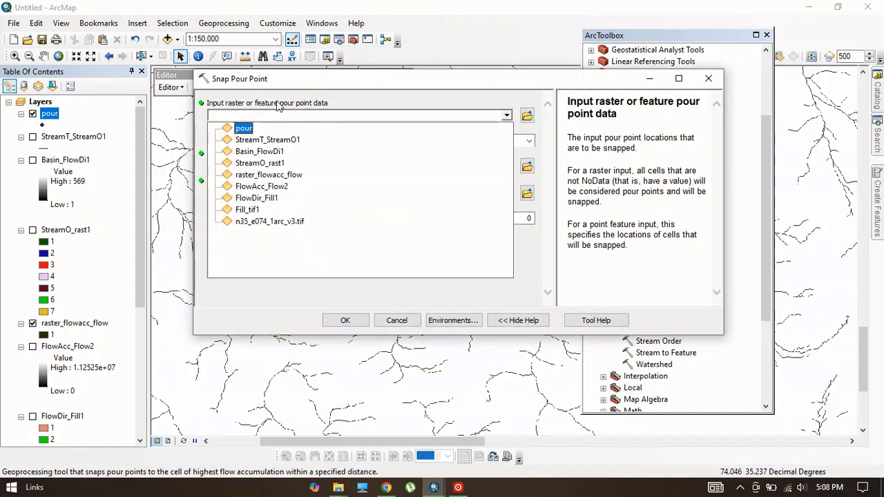
left_click(247, 129)
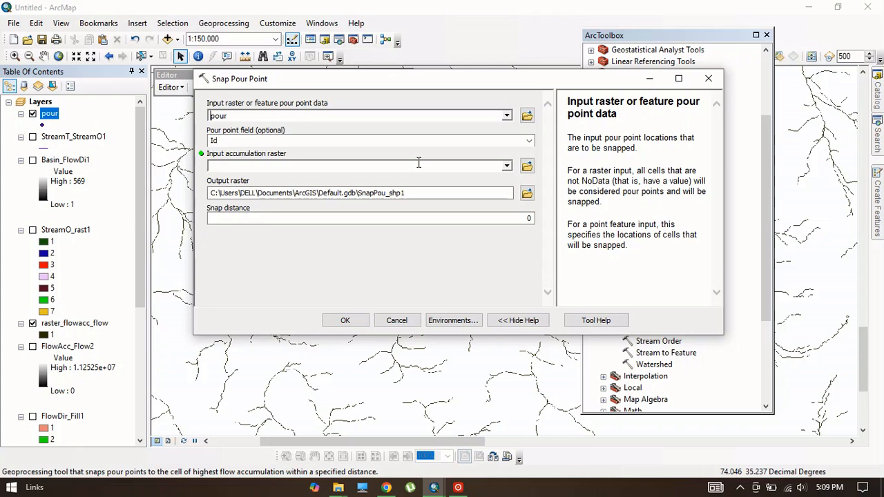
left_click_drag(82, 326, 250, 169)
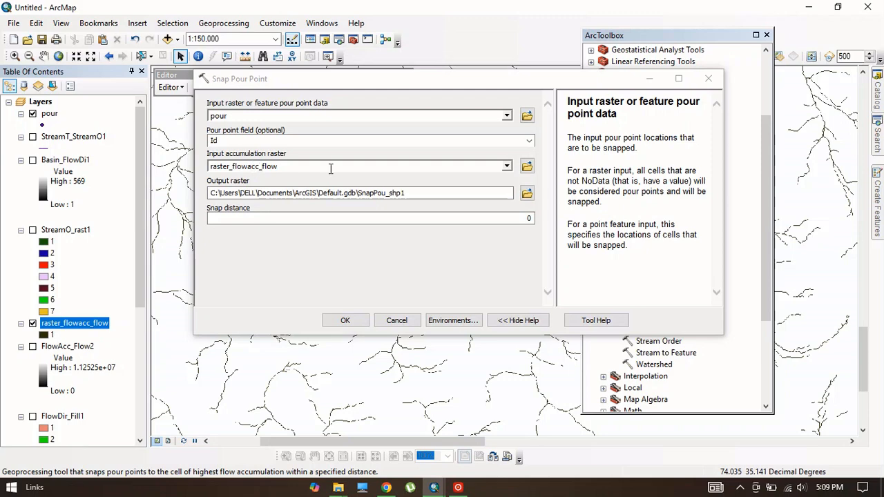
left_click(345, 321)
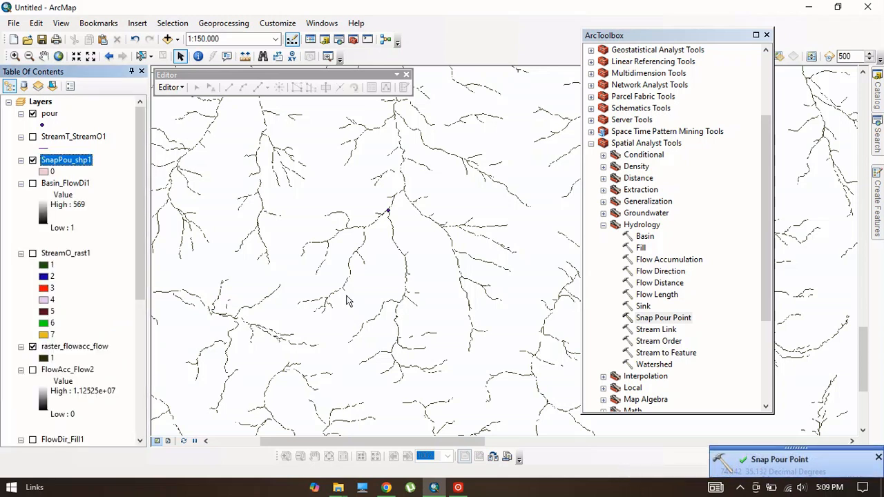
- Toggle the pour layer to compare the original point with the SnapPou_shp1 raster, leaving pour hidden
left_click(33, 114)
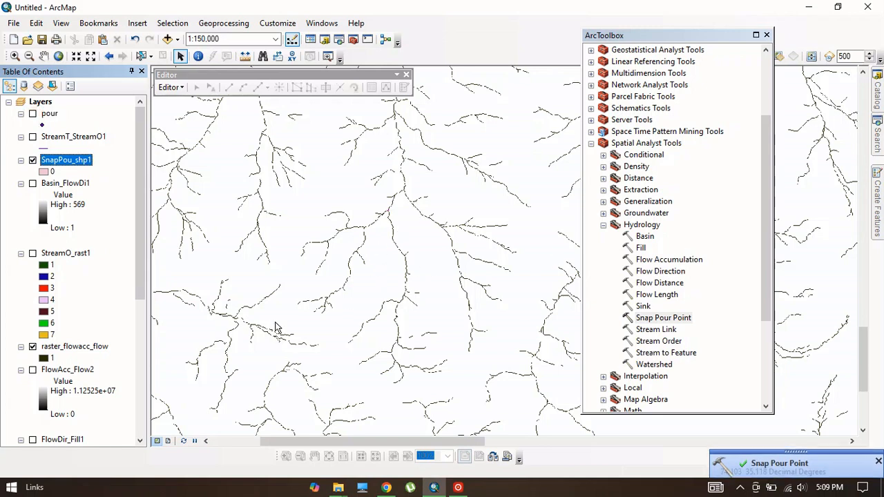
left_click(32, 114)
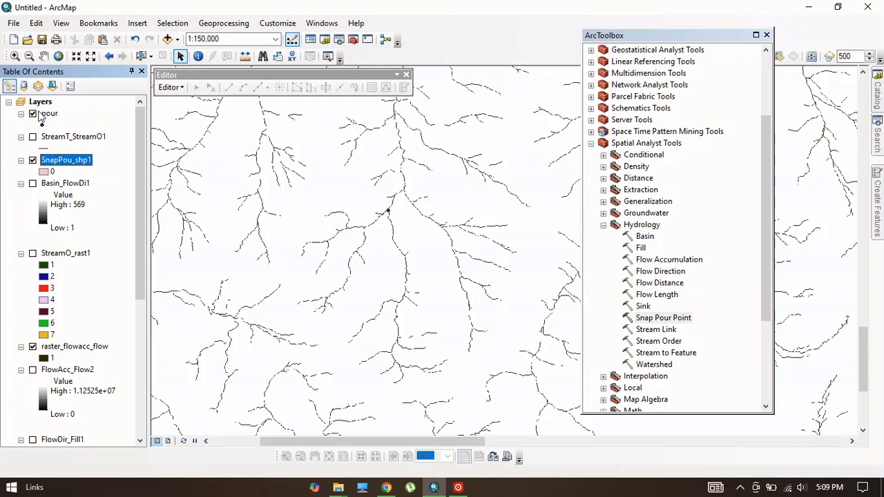
left_click(32, 113)
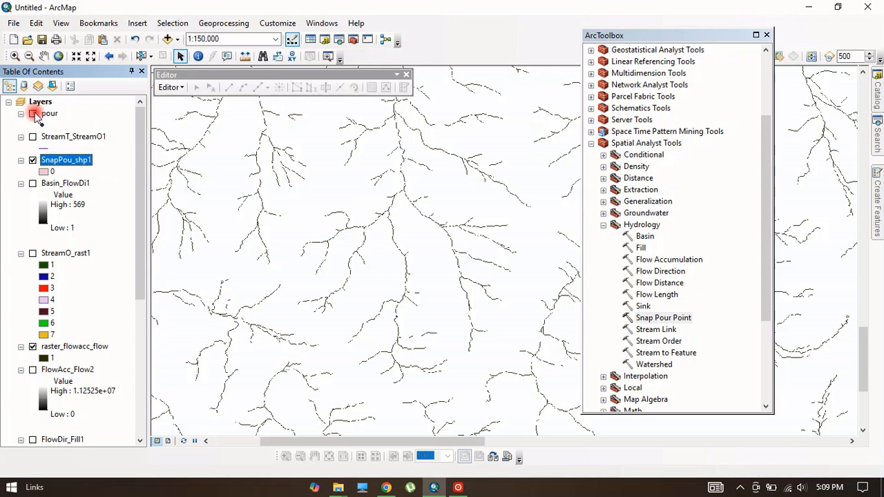
- Run the Watershed tool with FlowDir_Fill1 as the flow direction raster and SnapPou_shp1 as the pour point data
double_click(653, 364)
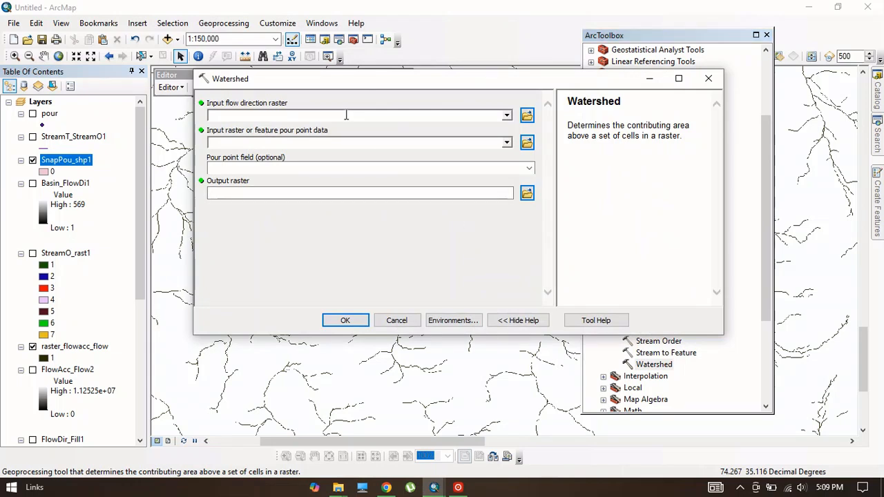
left_click(506, 115)
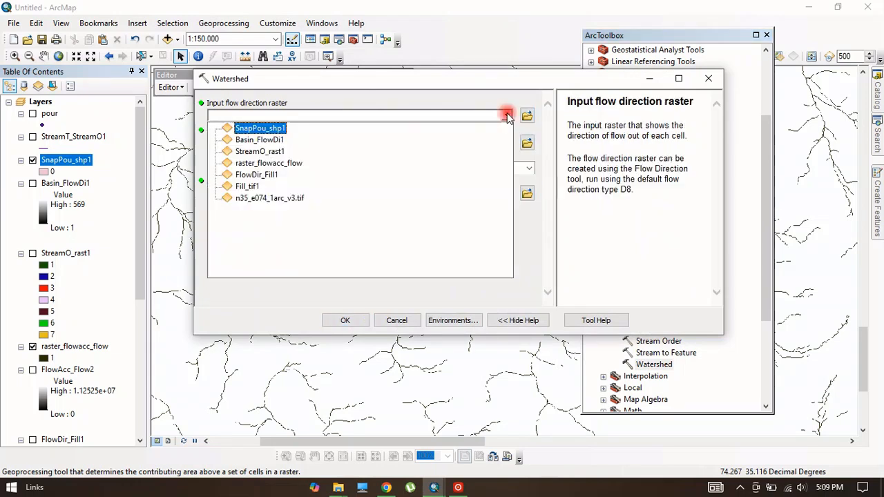
left_click(258, 175)
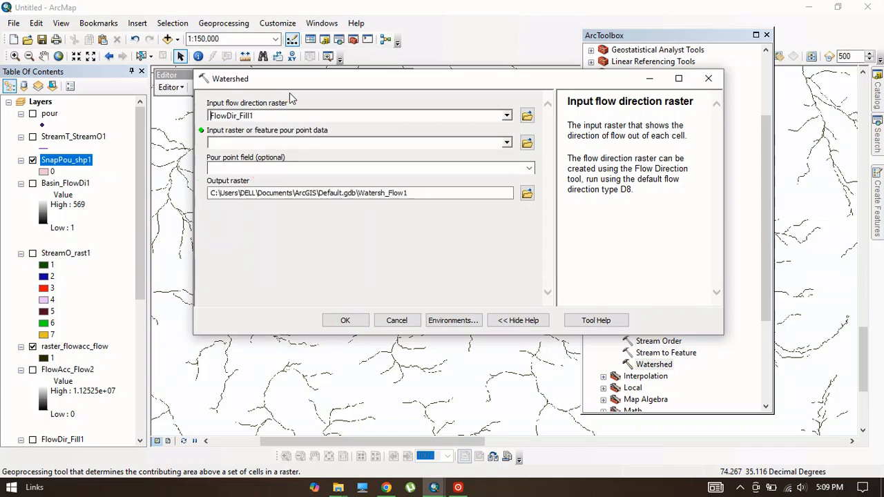
left_click(506, 143)
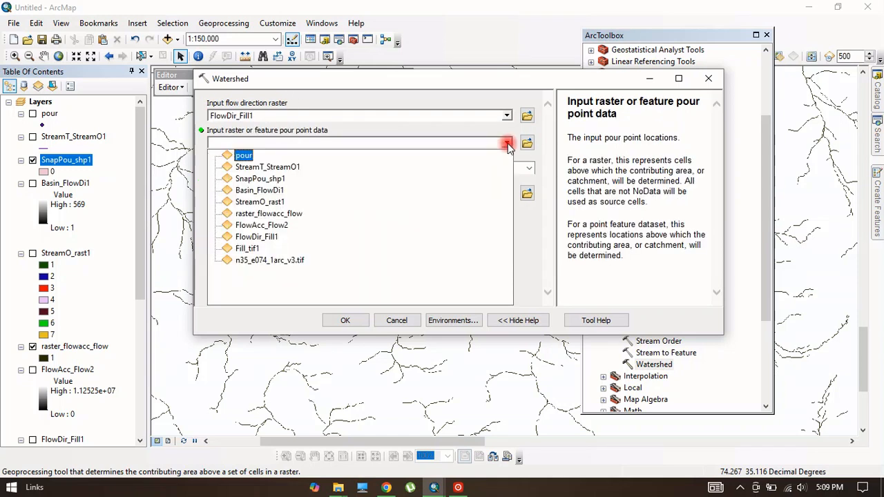
left_click(467, 126)
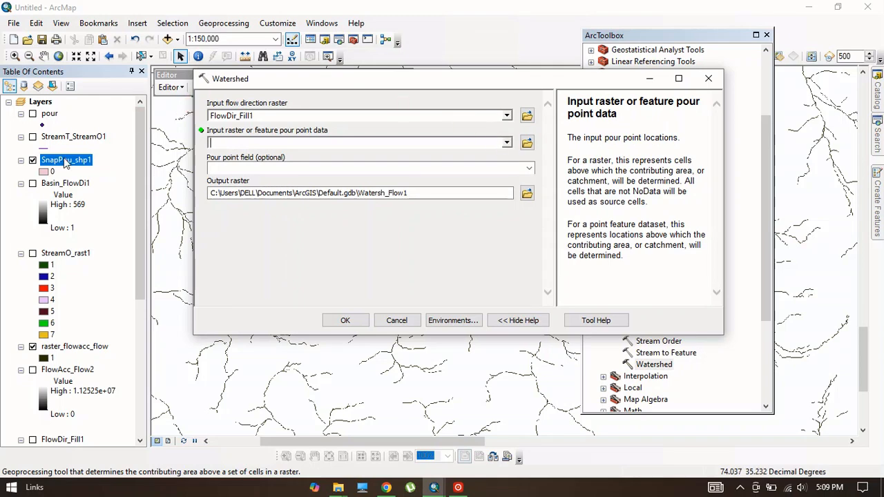
left_click_drag(66, 162, 245, 142)
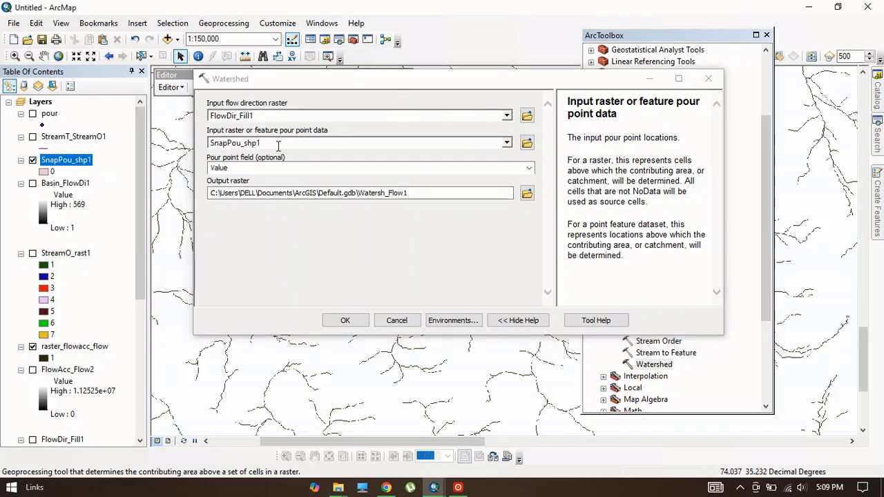
left_click(345, 319)
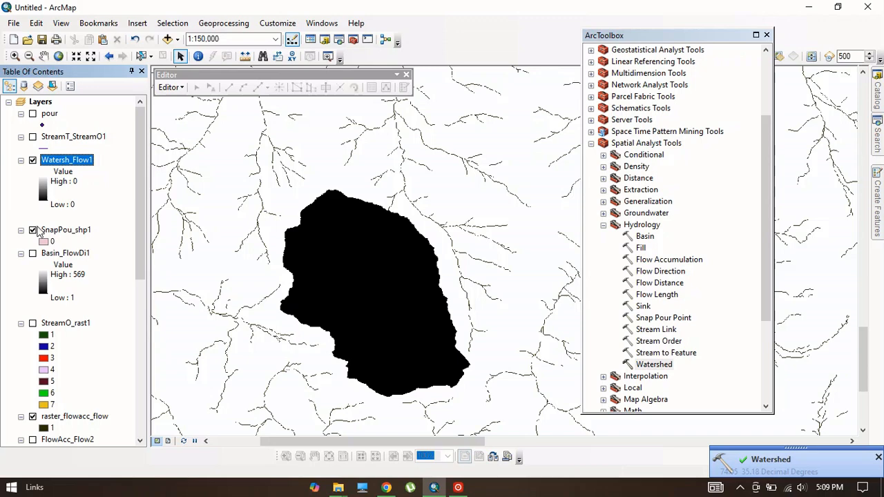
- Hide the SnapPou_shp1 layer and close the Editor toolbar and ArcToolbox to clear the view of the watershed
left_click(34, 230)
left_click(391, 275)
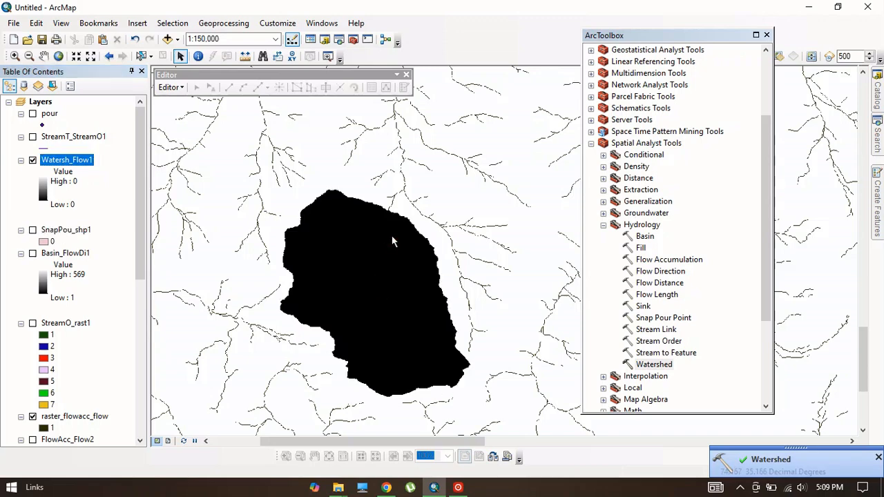
left_click(141, 56)
left_click_drag(410, 297, 402, 254)
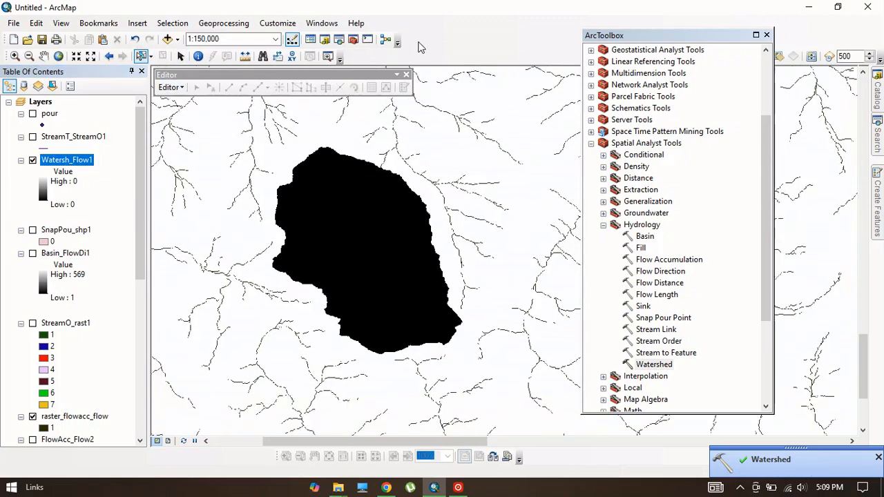
left_click(407, 74)
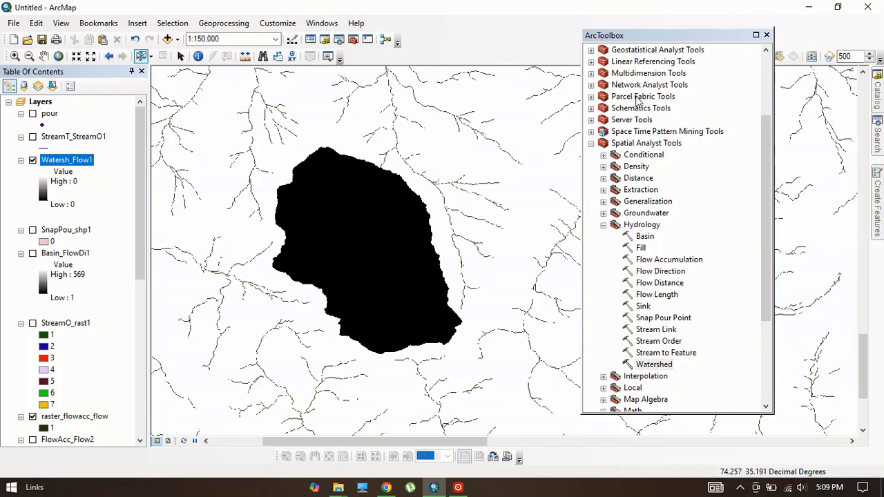
left_click(766, 36)
- Search the tools for "raster to polygon" and open the Raster to Polygon conversion tool, clear of the layer list
mouse_move(875, 134)
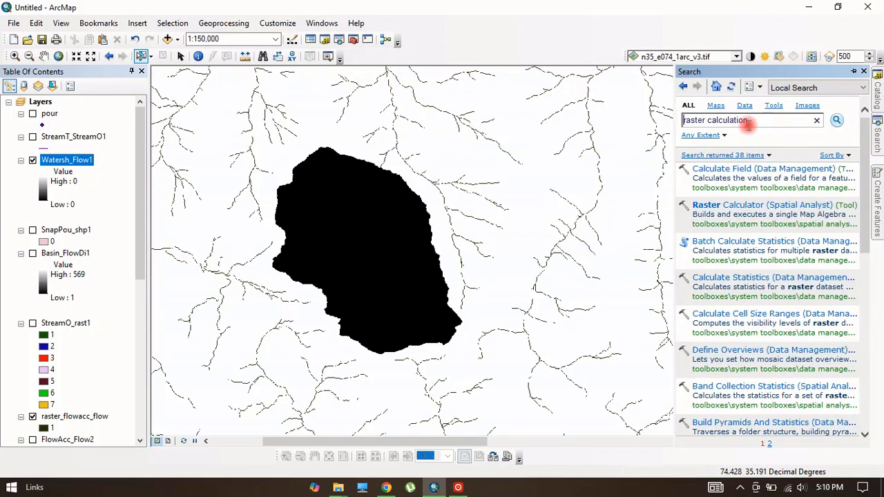
left_click_drag(748, 124, 649, 141)
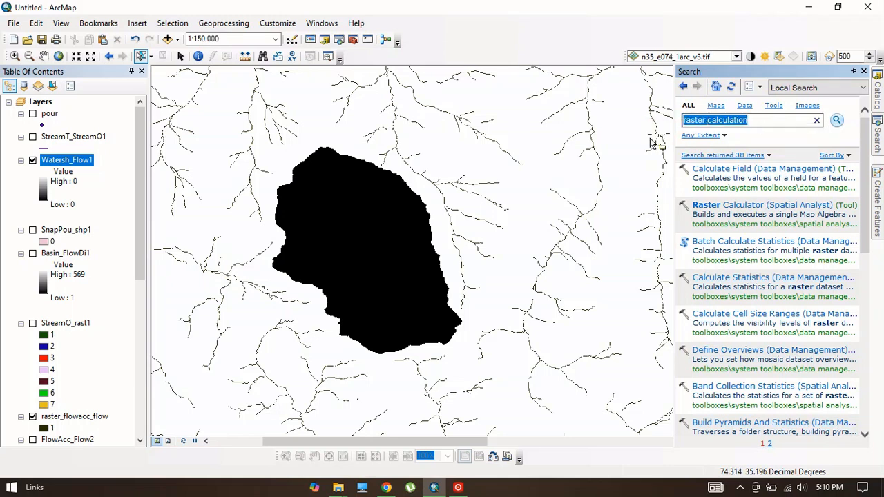
type("r")
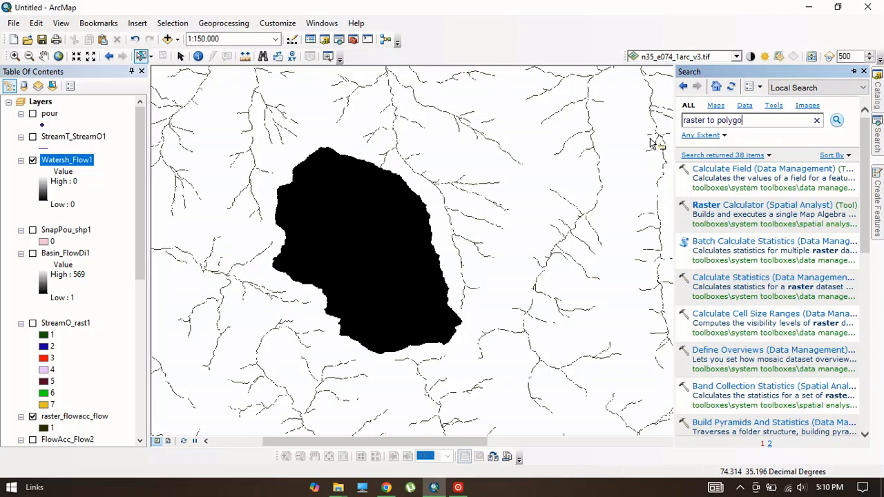
key("Return")
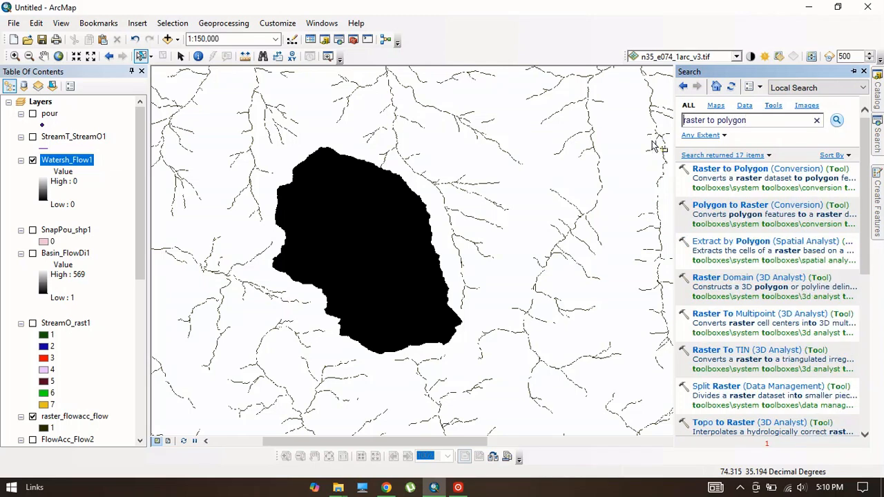
left_click(713, 170)
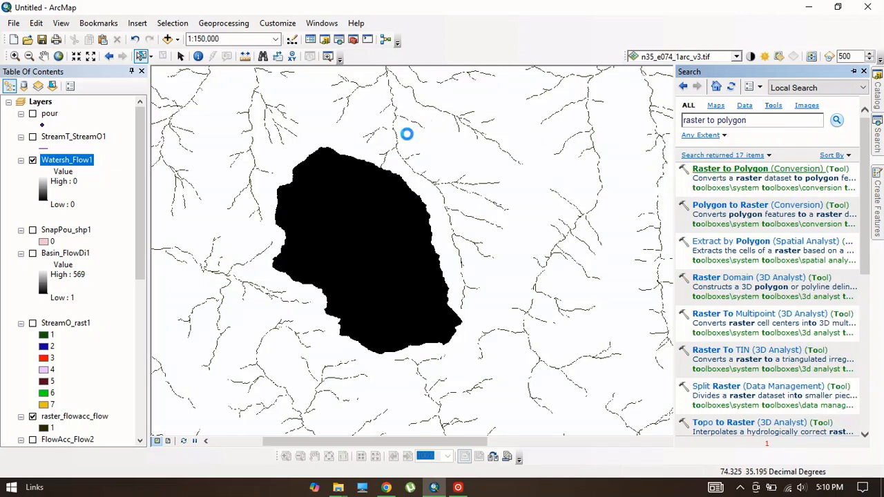
left_click_drag(296, 83, 379, 80)
- Hide Watersh_Flow1, show Basin_FlowDi1 and convert Basin_FlowDi1 to simplified polygons using the Value field
left_click(33, 160)
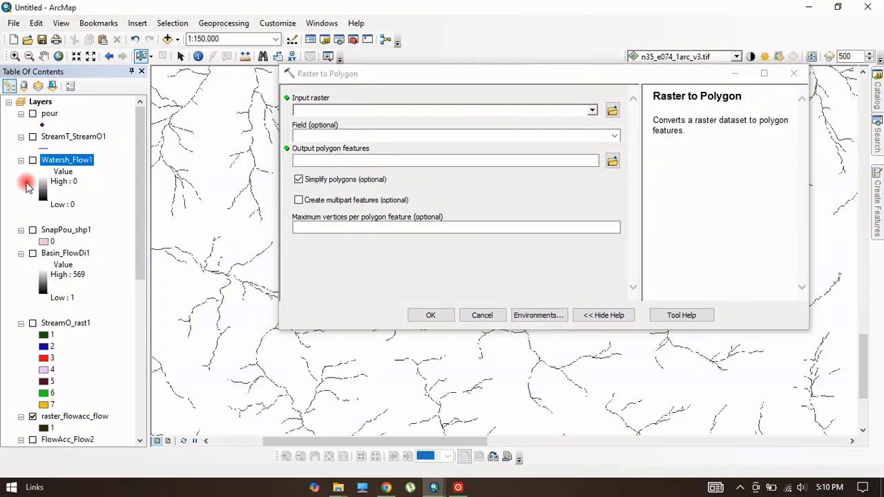
left_click(32, 254)
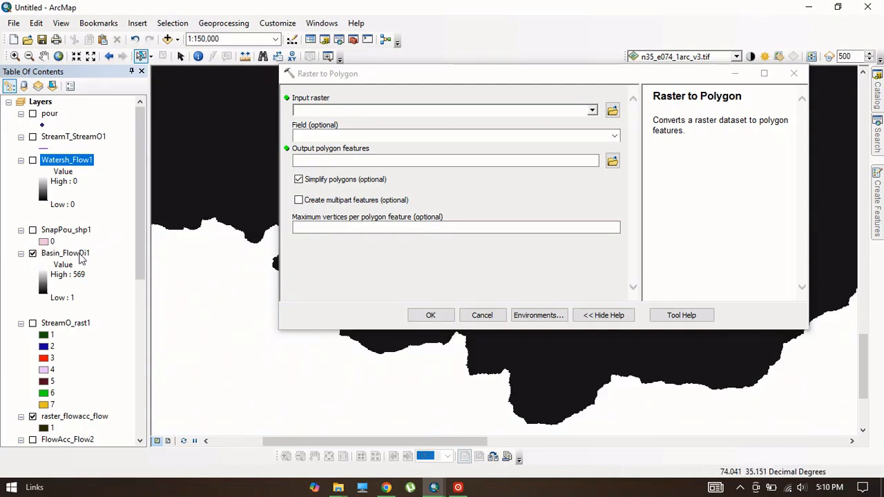
left_click_drag(81, 257, 342, 111)
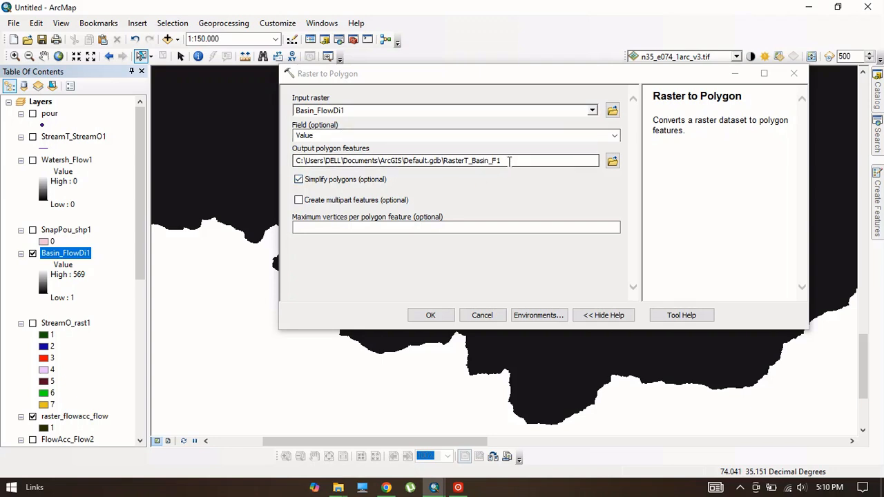
left_click(430, 314)
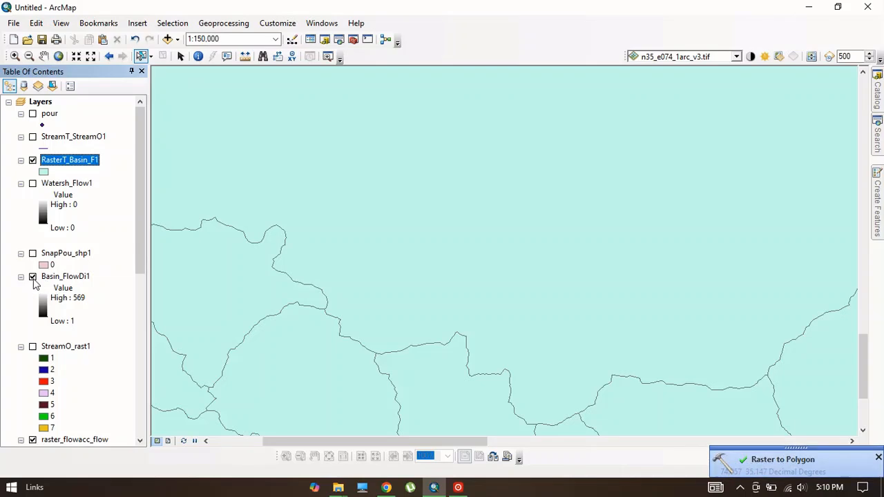
- Hide the Basin_FlowDi1 raster and inspect the basin polygon boundaries across the map
left_click(32, 276)
left_click(139, 58)
scroll(405, 172, "down", 2)
left_click_drag(493, 191, 262, 398)
left_click_drag(321, 223, 540, 247)
scroll(386, 233, "up", 1)
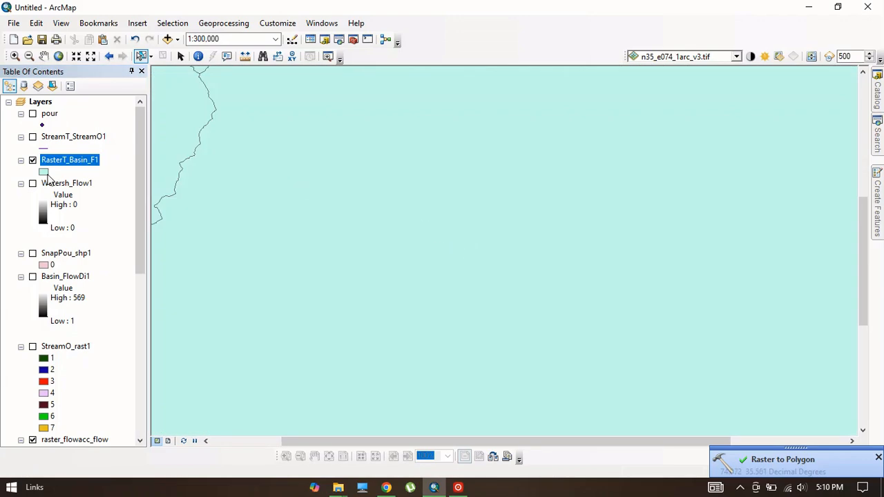
- Hide the RasterT_Basin_F1 layer and show the Watersh_Flow1 watershed on the map
left_click(32, 160)
left_click(33, 183)
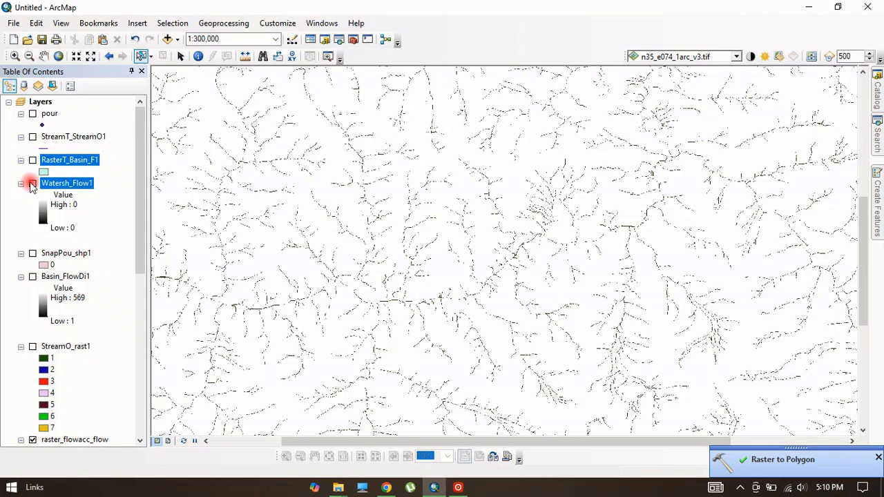
left_click_drag(355, 259, 503, 117)
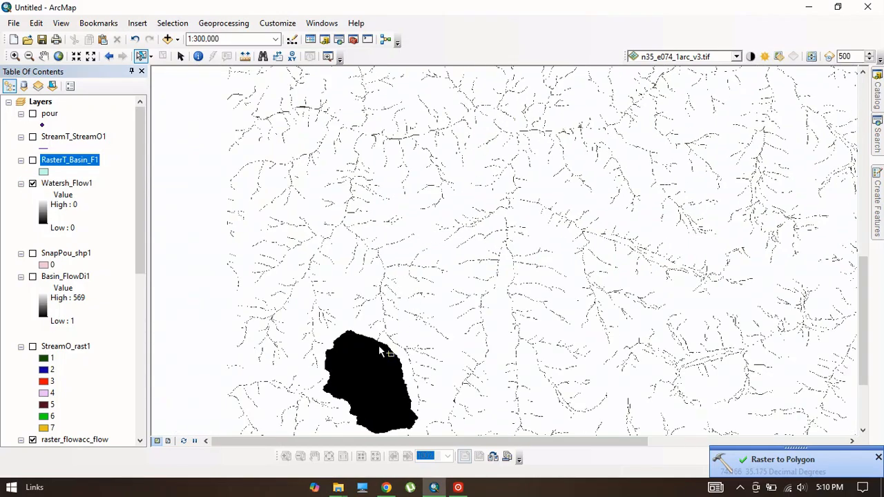
left_click_drag(382, 350, 375, 193)
- Convert the Watersh_Flow1 raster to simplified polygons named RasterT_Watersh1 with Raster to Polygon, using the Value field
left_click(879, 193)
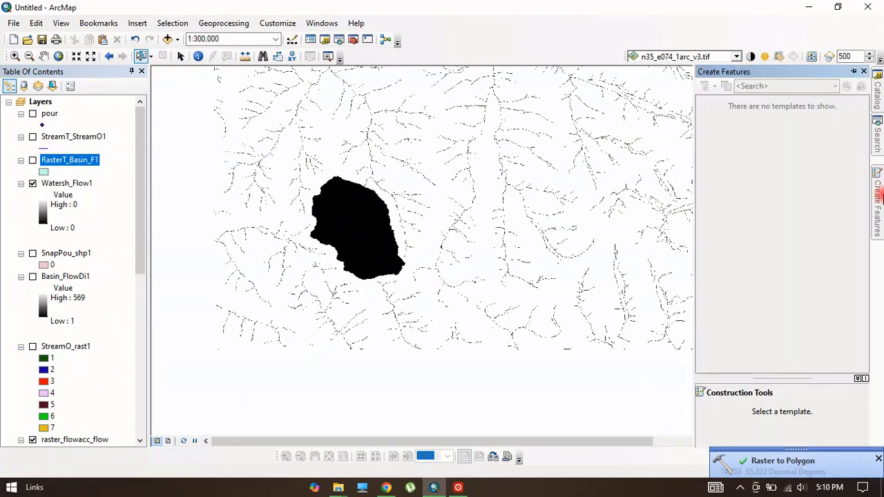
left_click(876, 141)
left_click(718, 171)
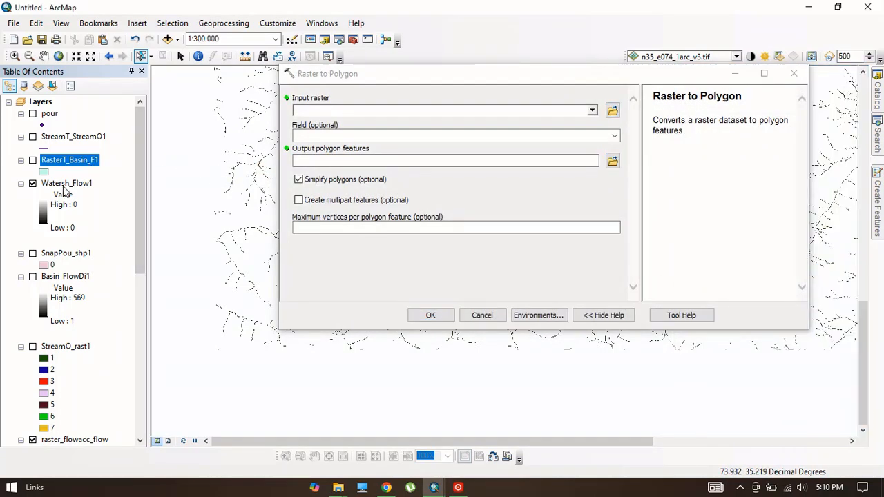
left_click_drag(63, 187, 325, 109)
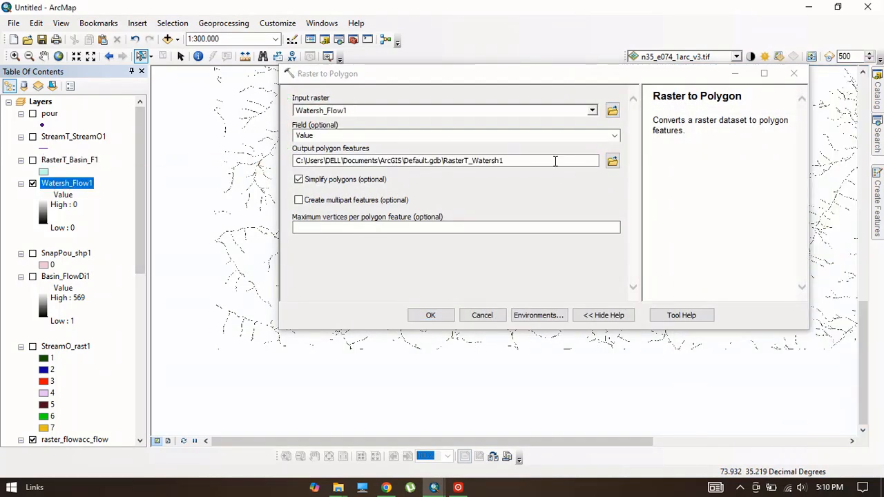
left_click(505, 161)
left_click(430, 315)
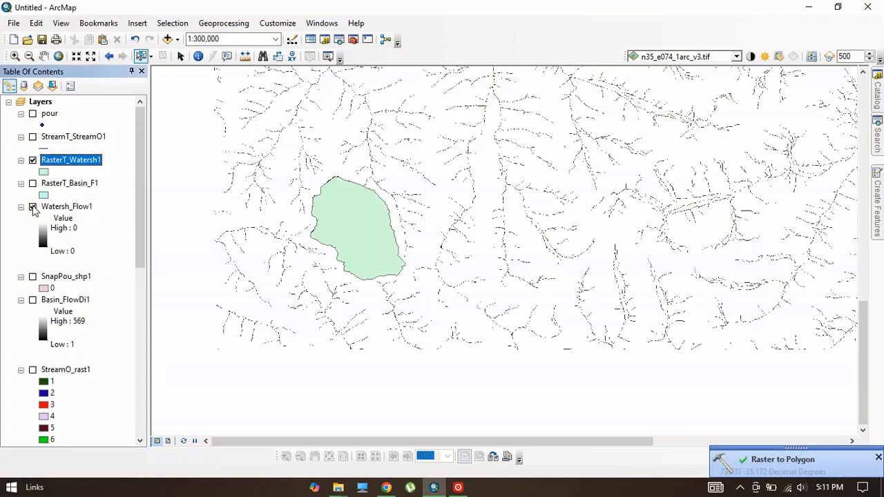
- Hide the Watersh_Flow1 raster and show the StreamT_StreamO1 streams over the watershed polygon
left_click(33, 207)
left_click(32, 137)
scroll(350, 228, "up", 3)
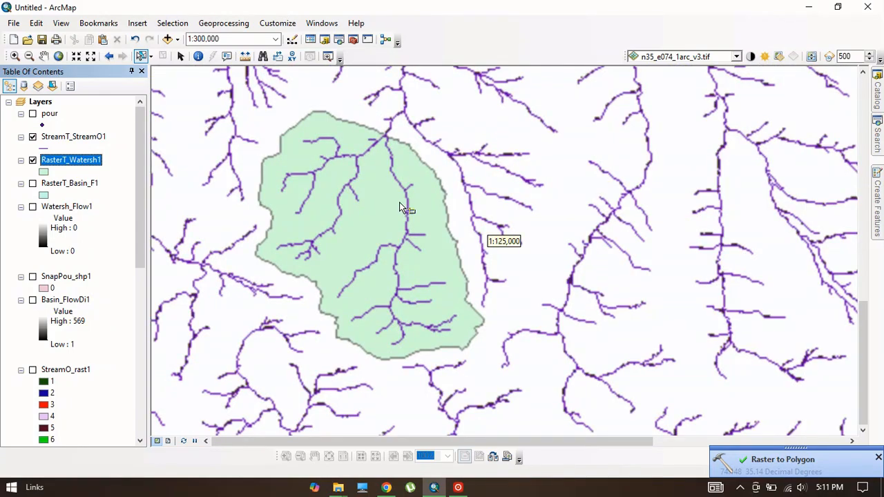
scroll(519, 235, "down", 3)
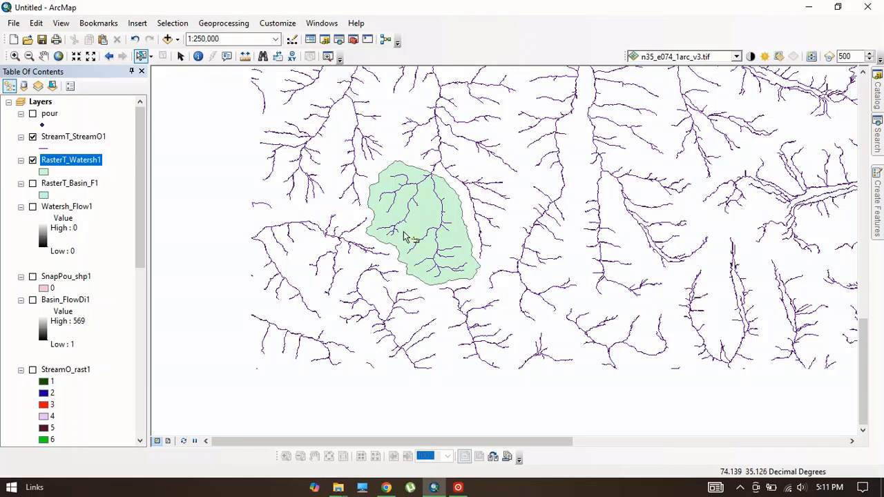
- Briefly show the pour layer to check the outlet location, hide it again, and inspect the streams within the watershed polygon
left_click(32, 115)
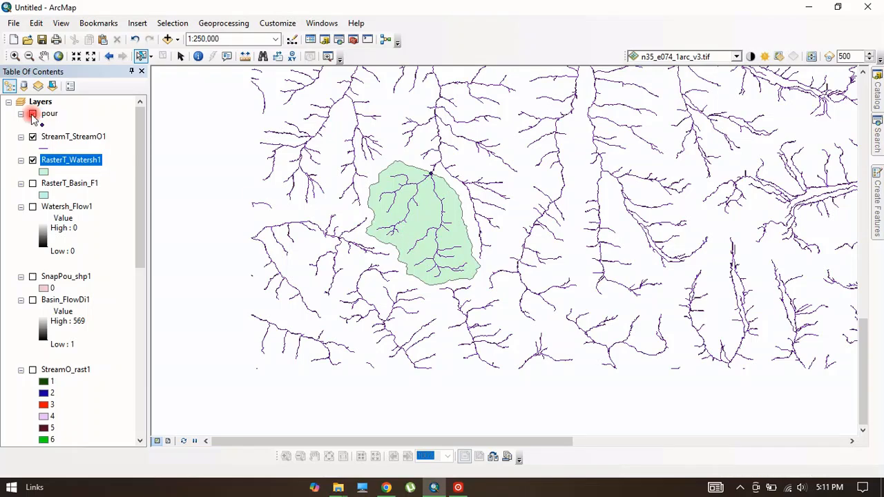
left_click(32, 114)
left_click_drag(422, 194, 374, 216)
scroll(374, 216, "down", 1)
scroll(374, 217, "up", 1)
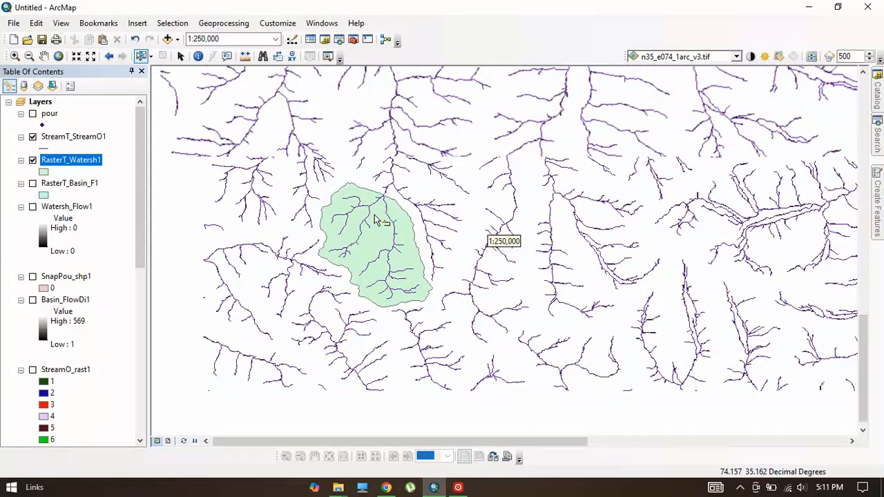
scroll(374, 219, "up", 1)
left_click_drag(430, 293, 441, 261)
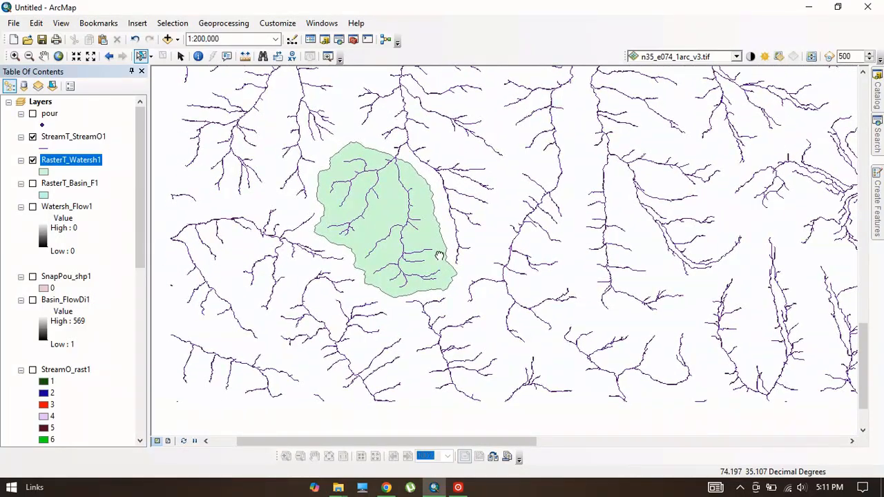